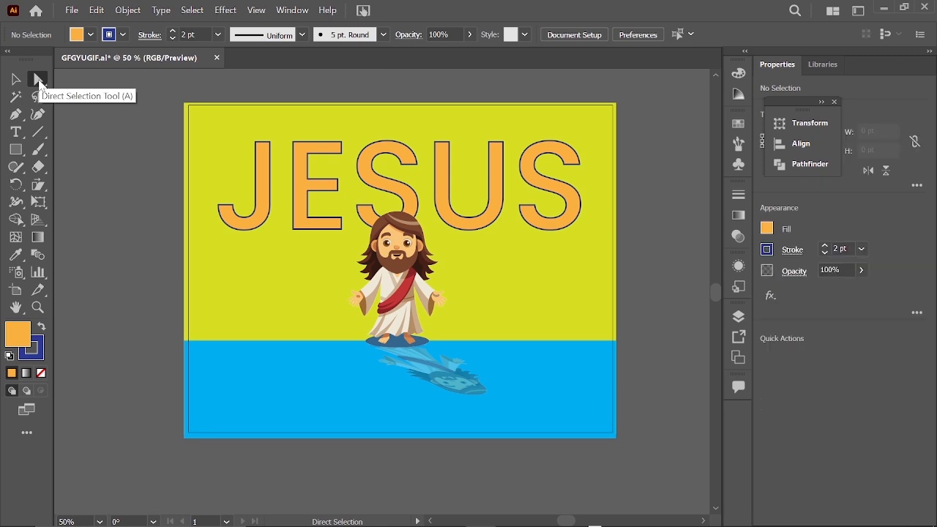
- Draw a rectangle about 89 × 100 pt on the yellow background below the letter J, beside the cartoon figure
{"action": "scroll", "coordinate": [220, 325], "scroll_direction": "up", "scroll_amount": 1}
{"action": "scroll", "coordinate": [219, 324], "scroll_direction": "up", "scroll_amount": 1}
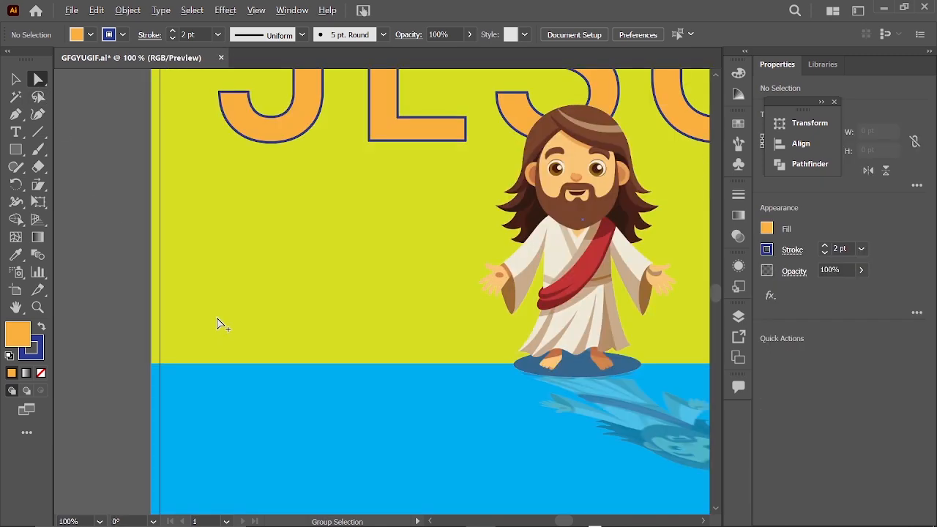
{"action": "scroll", "coordinate": [268, 291], "scroll_direction": "up", "scroll_amount": 1}
{"action": "scroll", "coordinate": [268, 291], "scroll_direction": "down", "scroll_amount": 1}
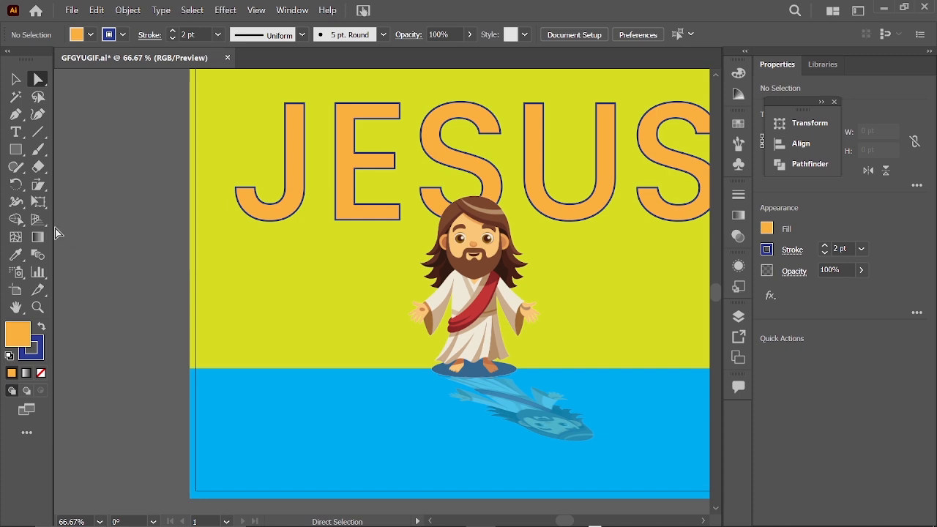
{"action": "scroll", "coordinate": [58, 233], "scroll_direction": "down", "scroll_amount": 3}
{"action": "left_click", "coordinate": [15, 150]}
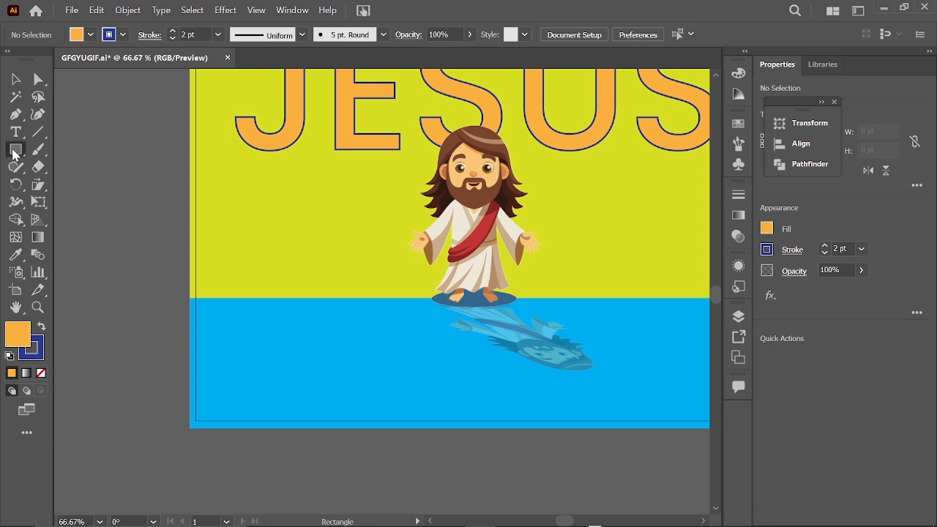
{"action": "scroll", "coordinate": [65, 183], "scroll_direction": "up", "scroll_amount": 2}
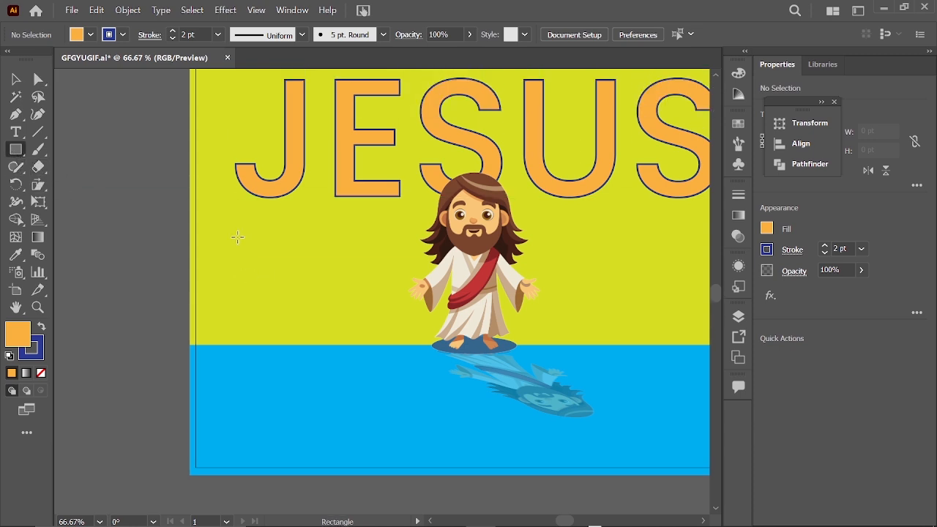
{"action": "left_click_drag", "start_coordinate": [238, 237], "coordinate": [302, 309]}
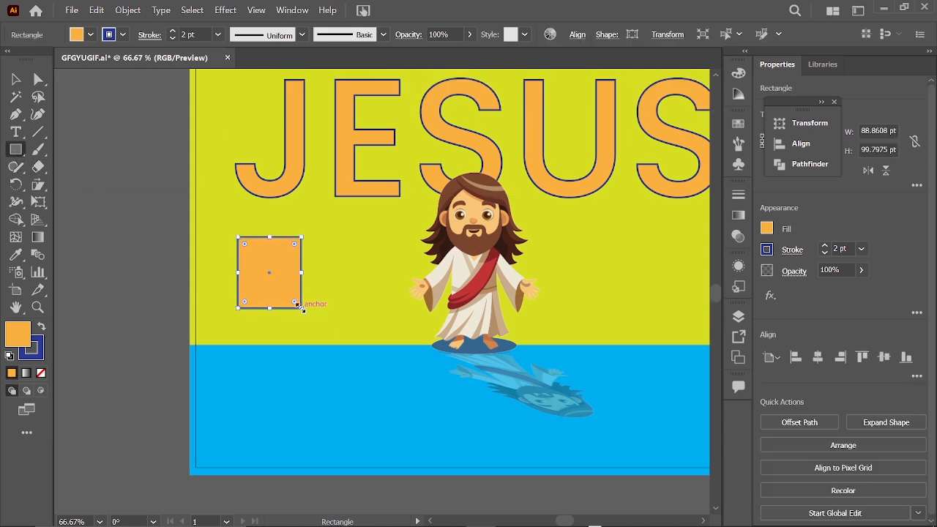
- Remove the new rectangle's stroke and set its fill to CMYK Red
{"action": "left_click", "coordinate": [148, 35]}
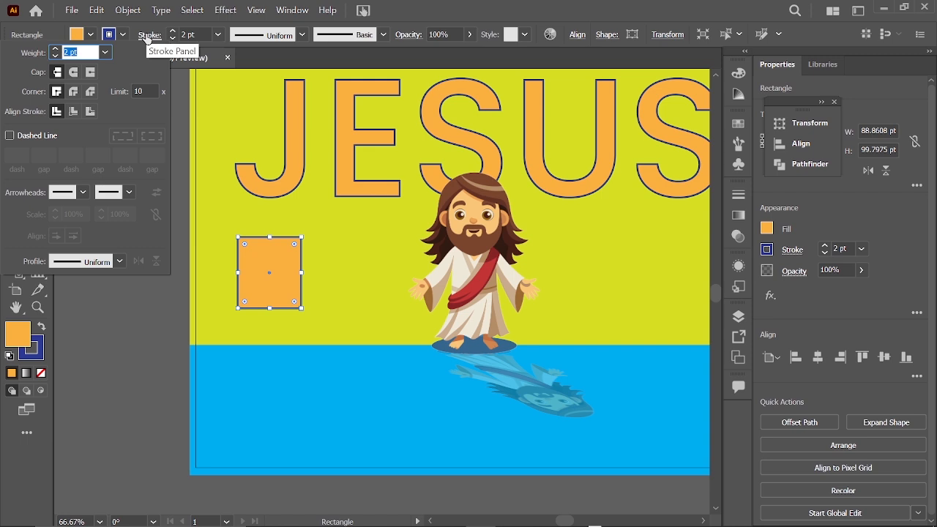
{"action": "left_click", "coordinate": [148, 35]}
{"action": "left_click", "coordinate": [36, 343]}
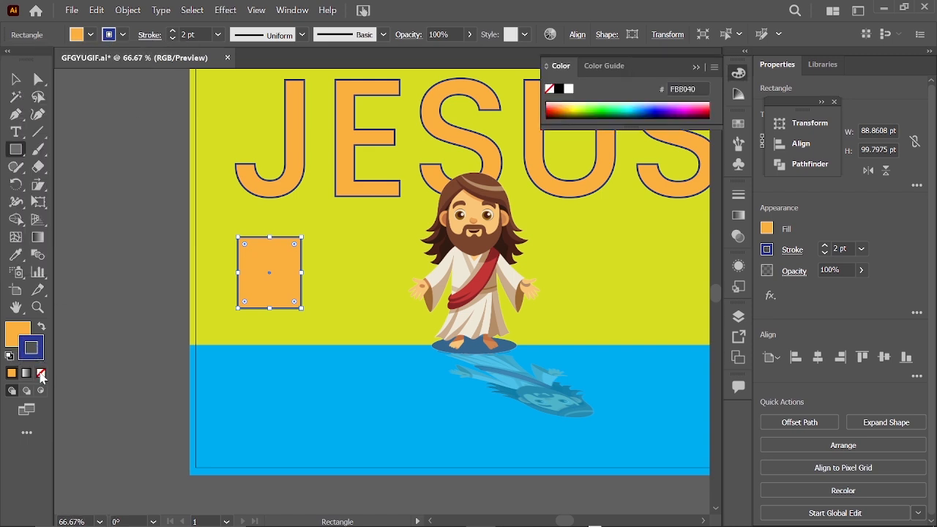
{"action": "left_click", "coordinate": [42, 374]}
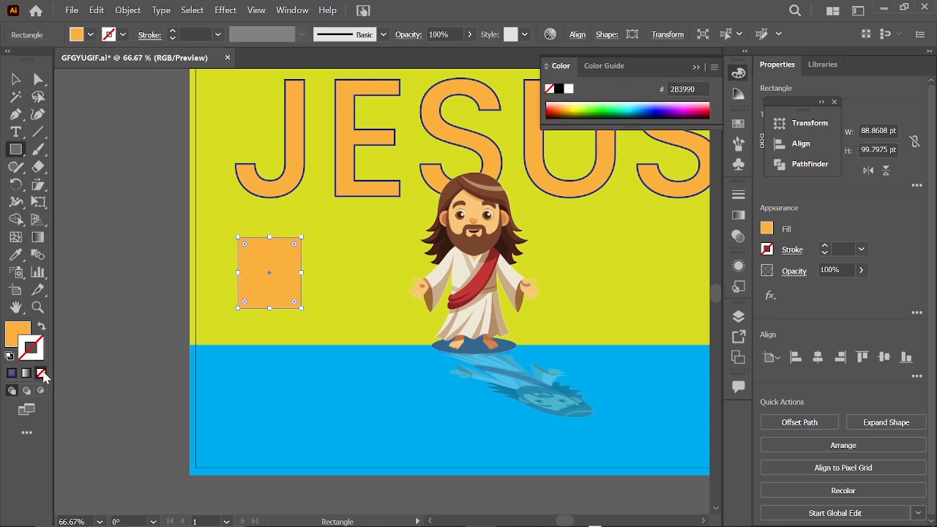
{"action": "left_click", "coordinate": [15, 331]}
{"action": "left_click", "coordinate": [92, 36]}
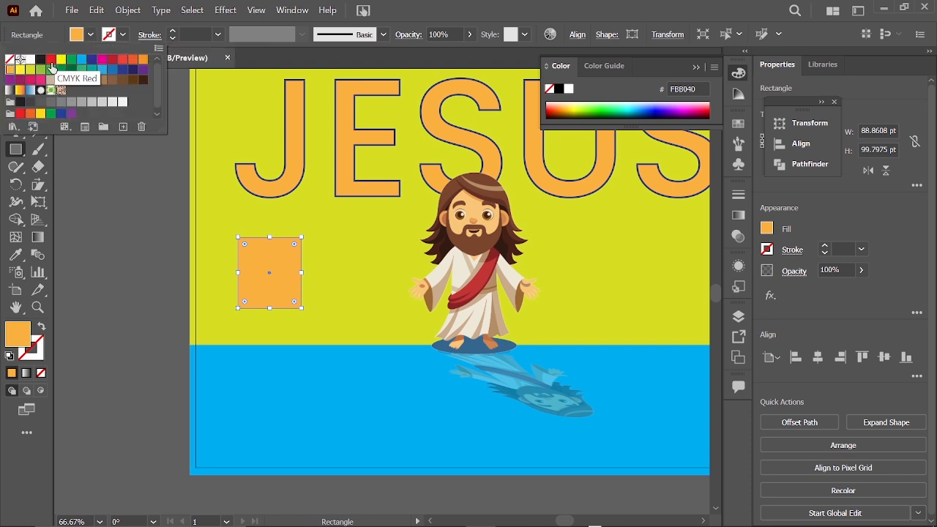
{"action": "left_click", "coordinate": [52, 68]}
{"action": "left_click", "coordinate": [265, 279]}
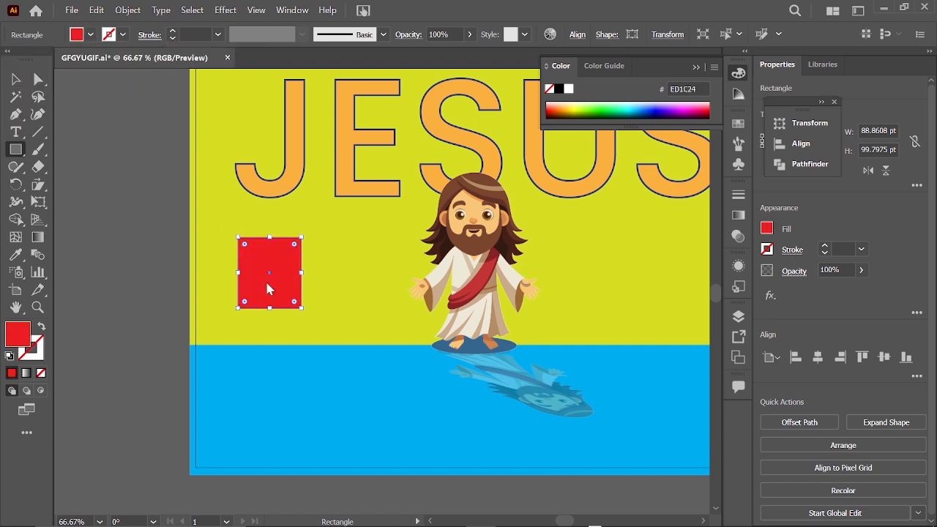
- Examine the red rectangle and its corner widgets at several magnifications between 50% and 400%
{"action": "scroll", "coordinate": [266, 284], "scroll_direction": "up", "scroll_amount": 2}
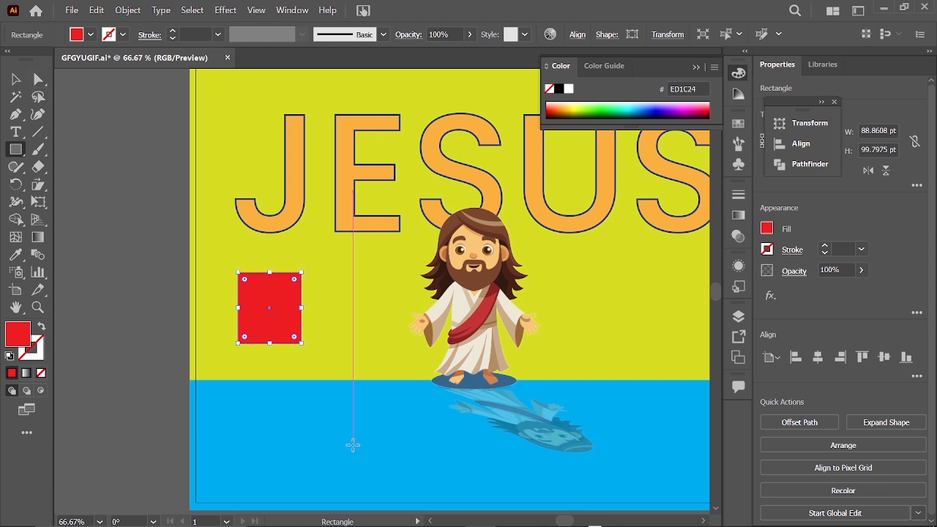
{"action": "scroll", "coordinate": [269, 309], "scroll_direction": "up", "scroll_amount": 4}
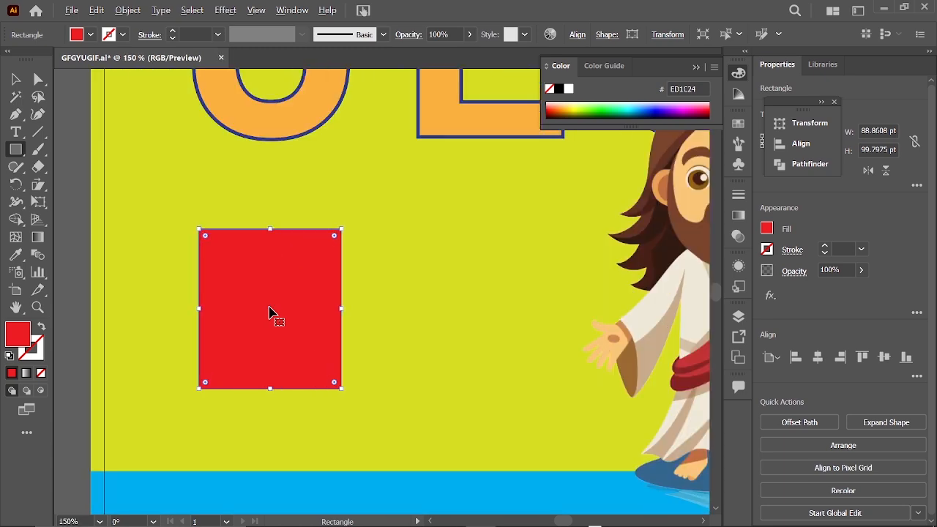
{"action": "scroll", "coordinate": [270, 311], "scroll_direction": "up", "scroll_amount": 2}
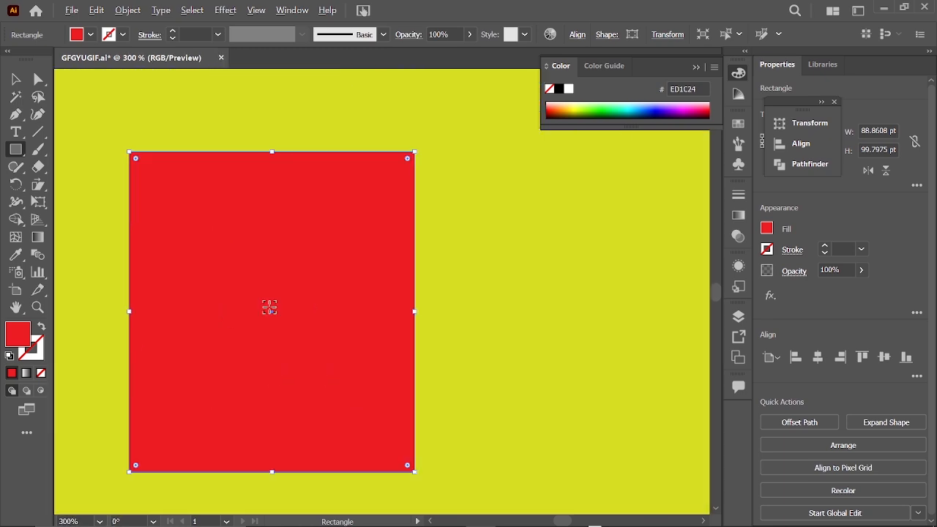
{"action": "scroll", "coordinate": [269, 308], "scroll_direction": "down", "scroll_amount": 6}
{"action": "scroll", "coordinate": [269, 307], "scroll_direction": "up", "scroll_amount": 3}
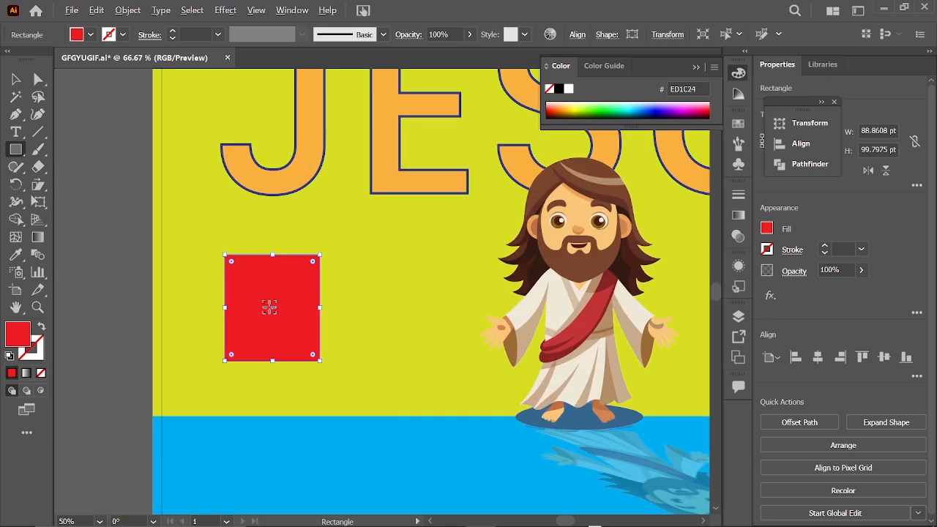
{"action": "scroll", "coordinate": [270, 308], "scroll_direction": "up", "scroll_amount": 2}
{"action": "scroll", "coordinate": [270, 307], "scroll_direction": "down", "scroll_amount": 3}
{"action": "scroll", "coordinate": [271, 311], "scroll_direction": "up", "scroll_amount": 2}
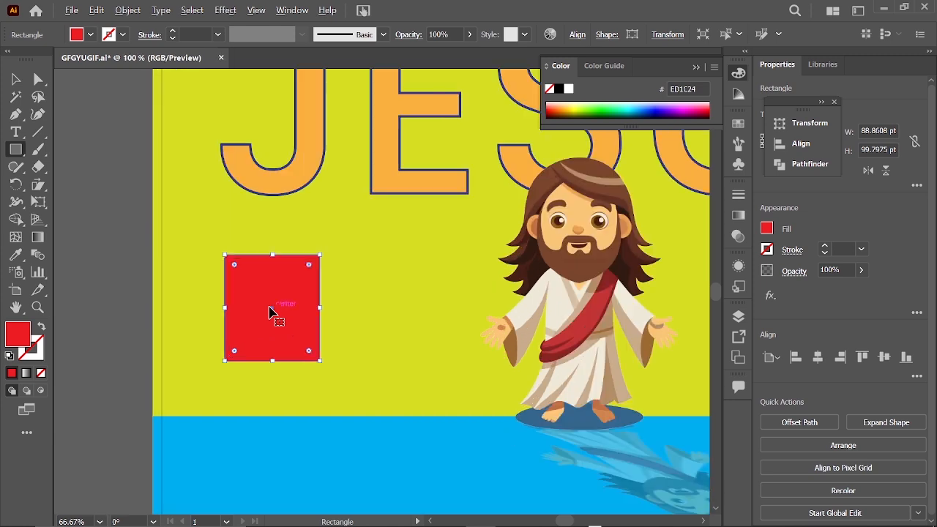
{"action": "scroll", "coordinate": [271, 314], "scroll_direction": "up", "scroll_amount": 4}
{"action": "scroll", "coordinate": [269, 308], "scroll_direction": "up", "scroll_amount": 1}
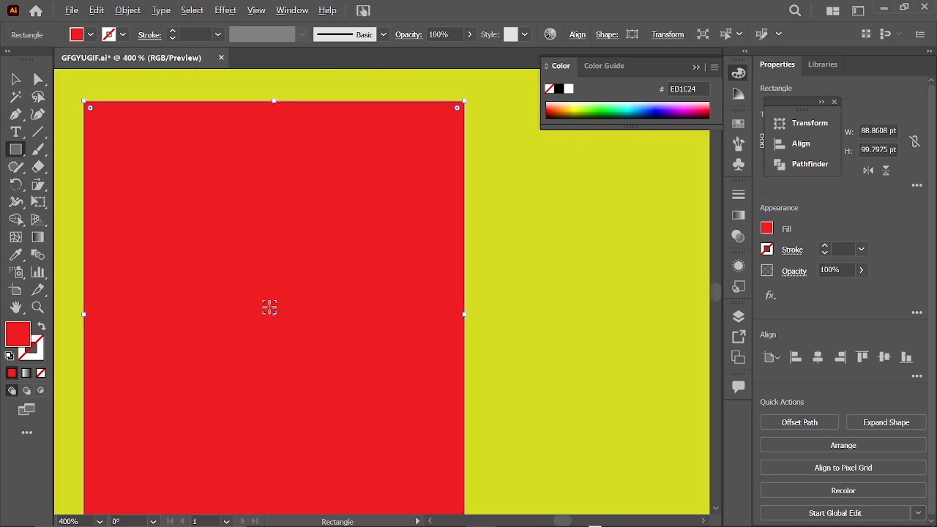
{"action": "scroll", "coordinate": [269, 308], "scroll_direction": "down", "scroll_amount": 2}
{"action": "scroll", "coordinate": [269, 307], "scroll_direction": "down", "scroll_amount": 1}
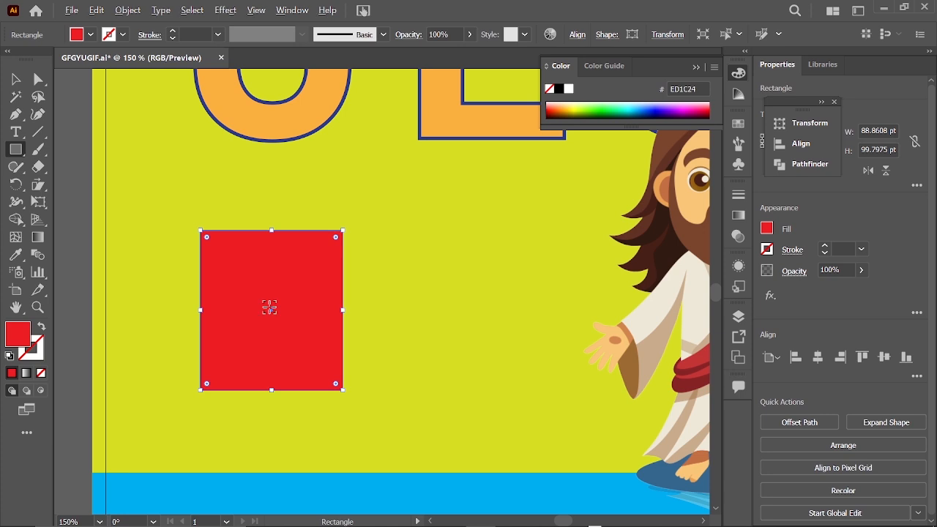
{"action": "scroll", "coordinate": [270, 307], "scroll_direction": "up", "scroll_amount": 2}
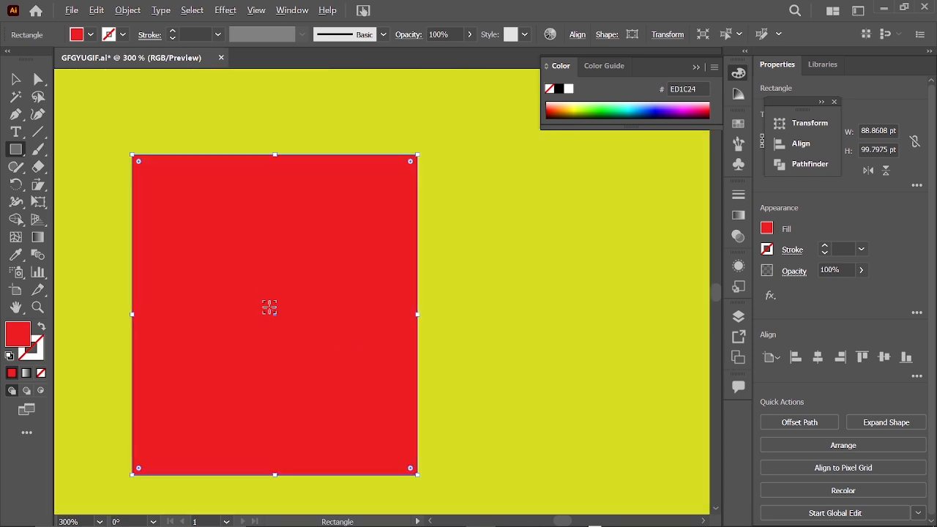
{"action": "scroll", "coordinate": [270, 308], "scroll_direction": "down", "scroll_amount": 1}
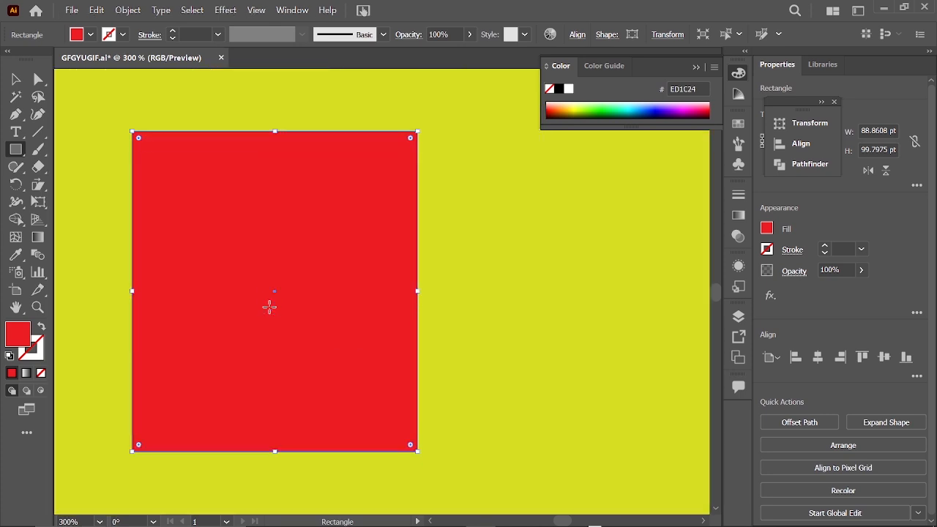
{"action": "scroll", "coordinate": [252, 286], "scroll_direction": "up", "scroll_amount": 1}
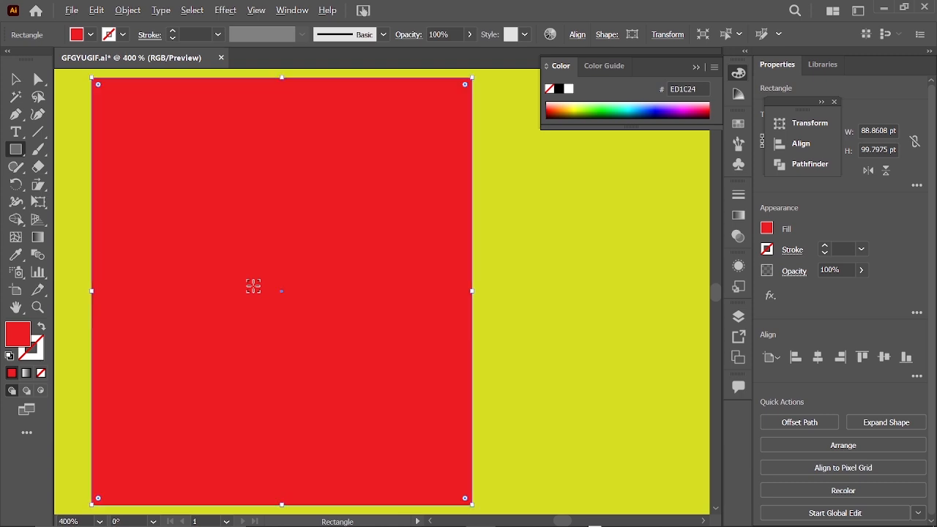
{"action": "scroll", "coordinate": [253, 287], "scroll_direction": "down", "scroll_amount": 1}
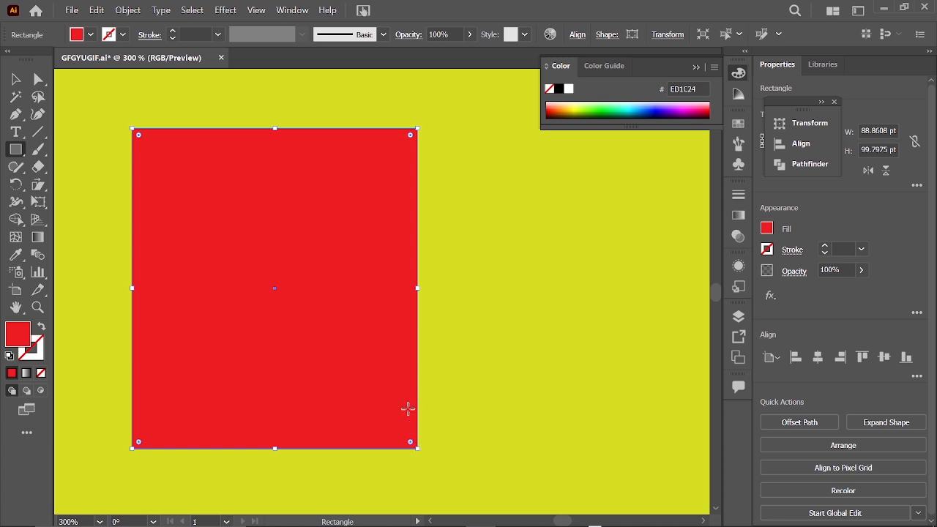
- Pull the red rectangle's upper-right anchor outward and round its corners, that one generously and the other three slightly, making it about 115 × 110 pt
{"action": "left_click", "coordinate": [38, 82]}
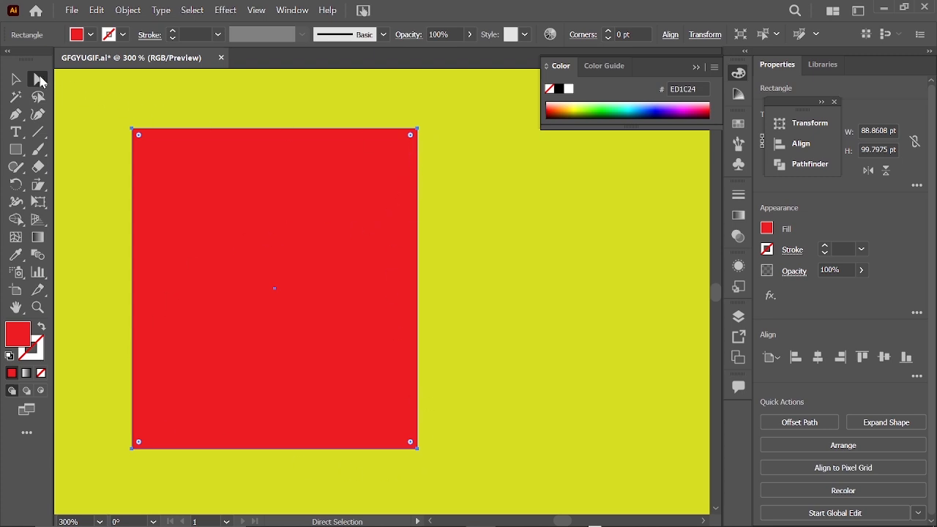
{"action": "left_click", "coordinate": [418, 129]}
{"action": "left_click_drag", "start_coordinate": [419, 131], "coordinate": [465, 152]}
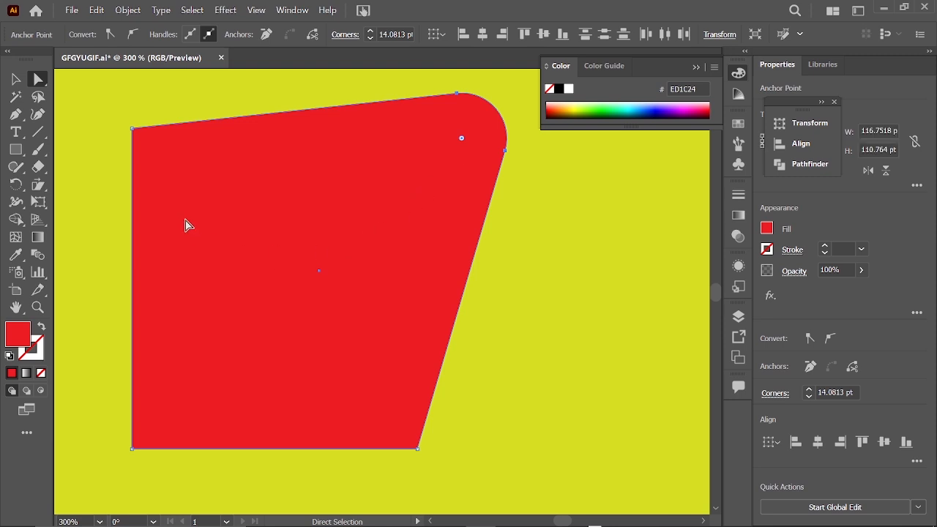
{"action": "left_click", "coordinate": [322, 269]}
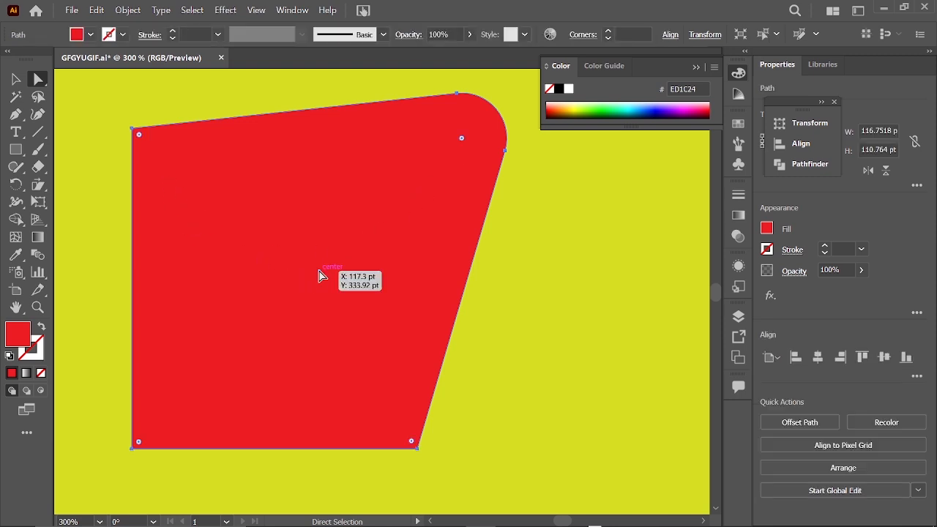
{"action": "mouse_move", "coordinate": [140, 443]}
{"action": "left_mouse_down"}
{"action": "mouse_move", "coordinate": [154, 425]}
{"action": "mouse_move", "coordinate": [143, 433]}
{"action": "left_mouse_up"}
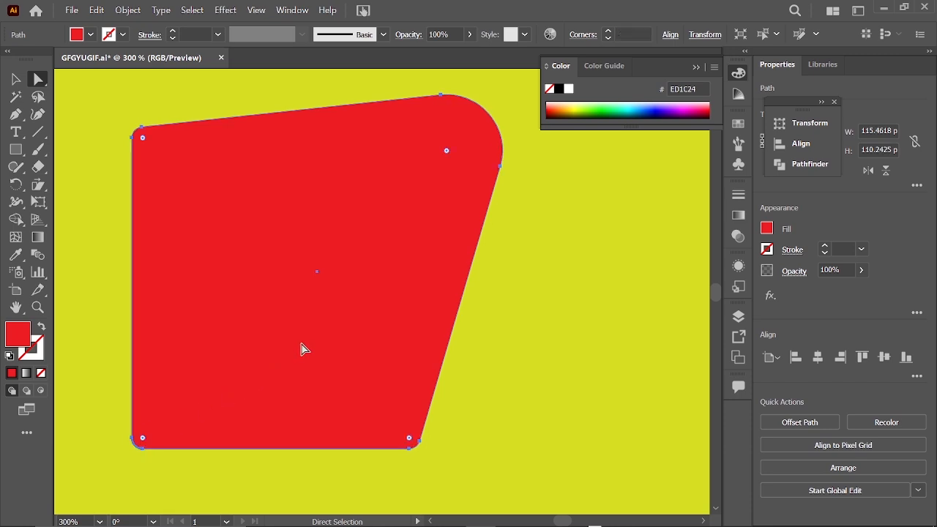
- Select the whole reshaped red path with the Selection tool at 66.67% zoom
{"action": "key", "text": "ctrl+minus"}
{"action": "key", "text": "ctrl+0"}
{"action": "key", "text": "ctrl+plus"}
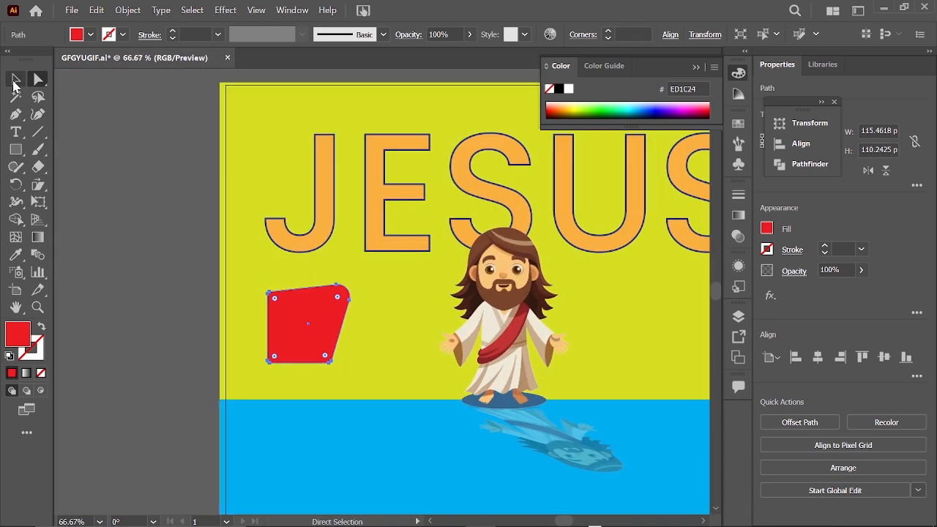
{"action": "left_click", "coordinate": [14, 81]}
{"action": "left_click", "coordinate": [114, 233]}
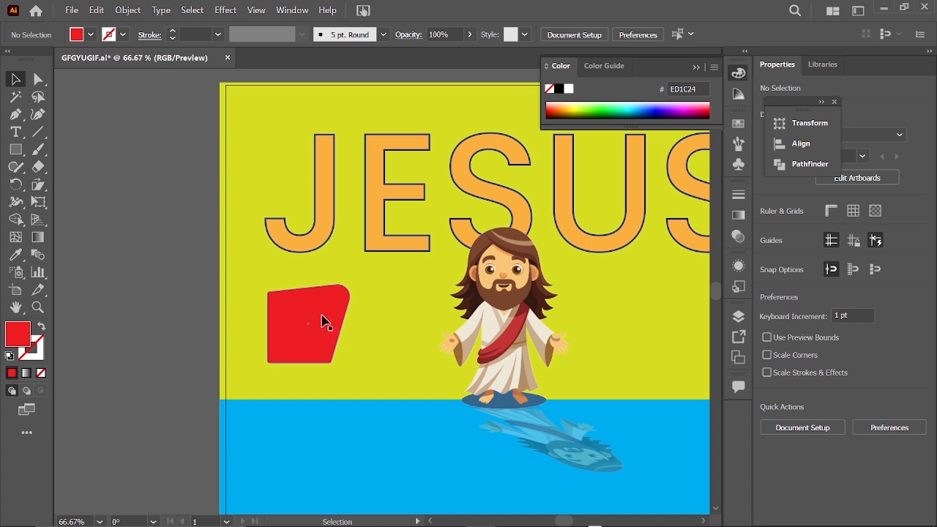
{"action": "left_click", "coordinate": [319, 327]}
{"action": "left_click", "coordinate": [190, 351]}
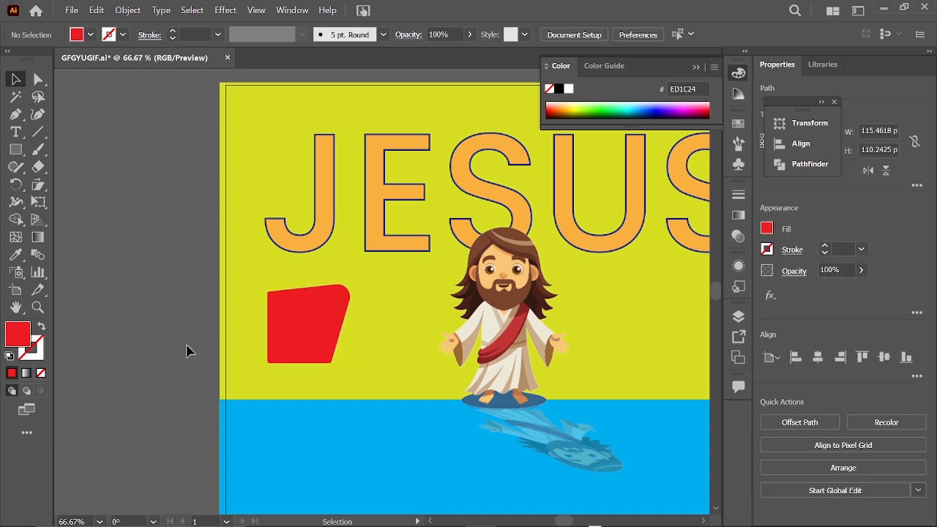
{"action": "left_click", "coordinate": [335, 329]}
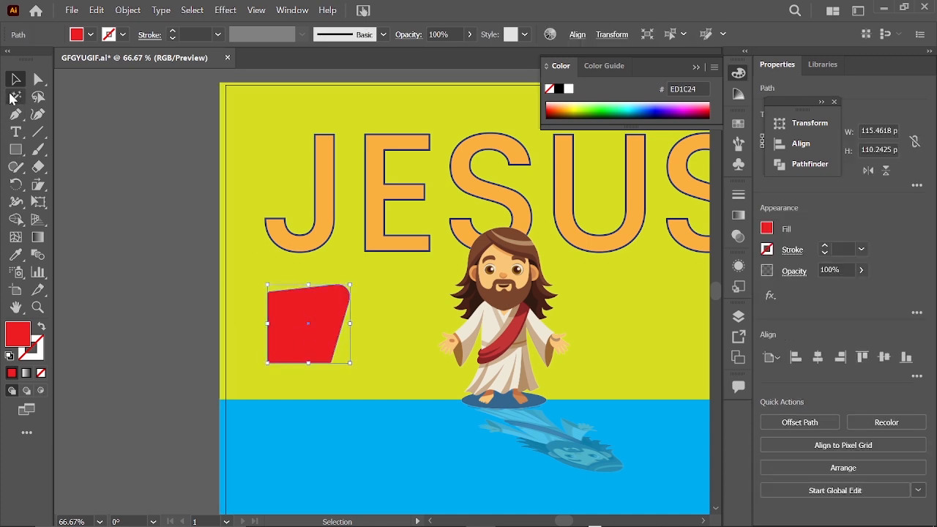
- Draw a small red rectangle about 56 × 49 pt between the red shape and the figure, and delete it
{"action": "key", "text": "m"}
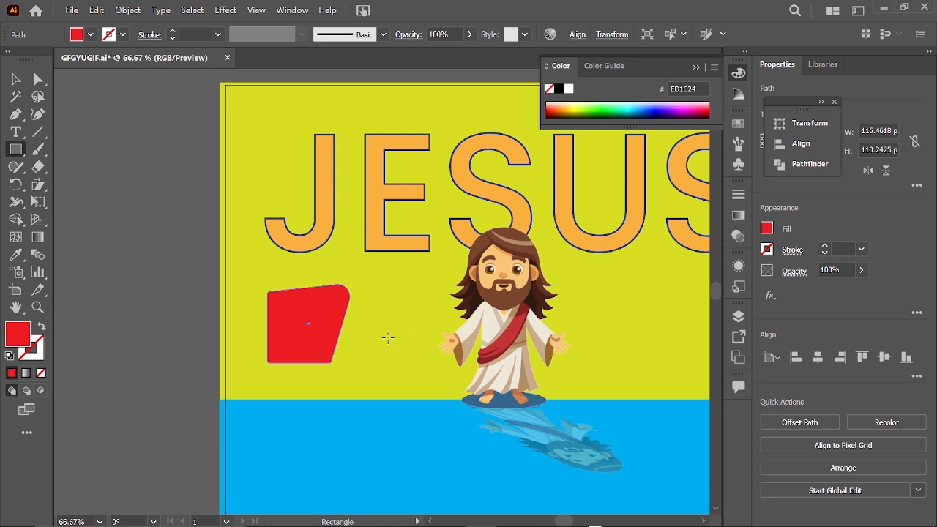
{"action": "left_click_drag", "start_coordinate": [366, 343], "coordinate": [406, 378]}
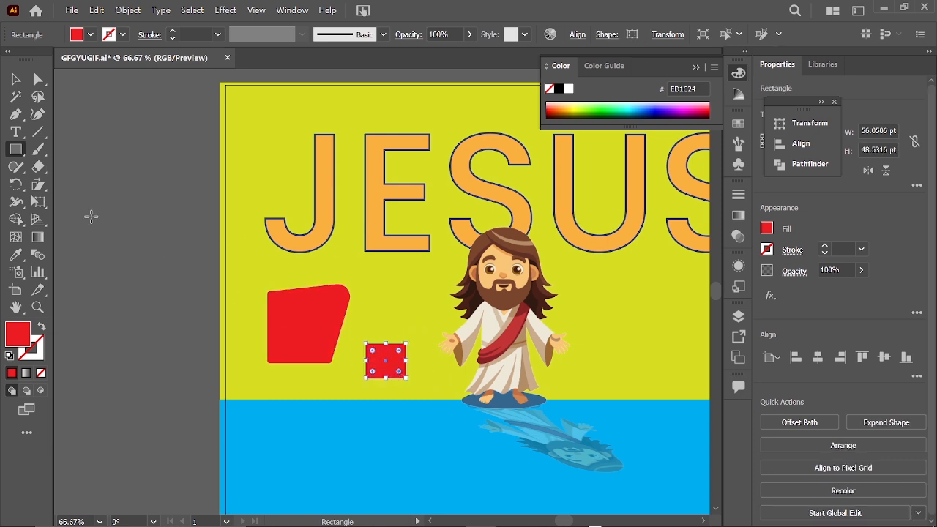
{"action": "left_click", "coordinate": [43, 97]}
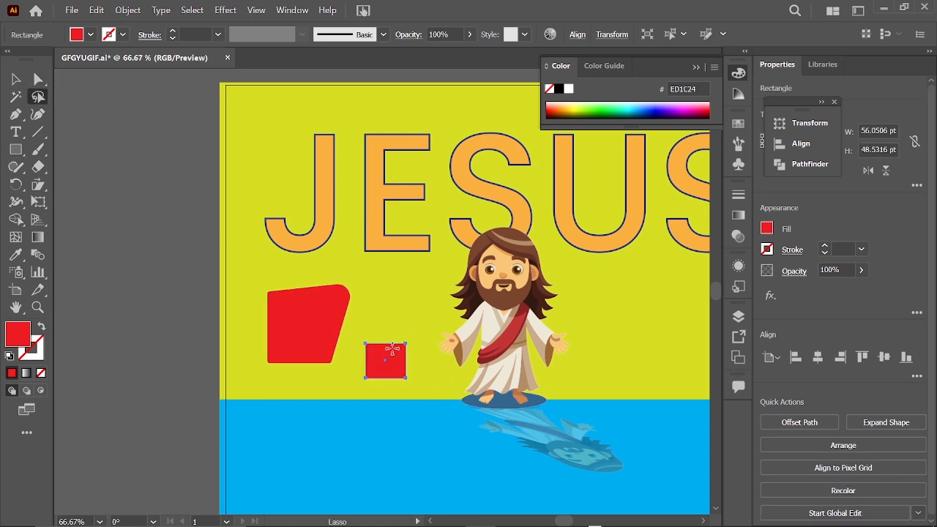
{"action": "key", "text": "Delete"}
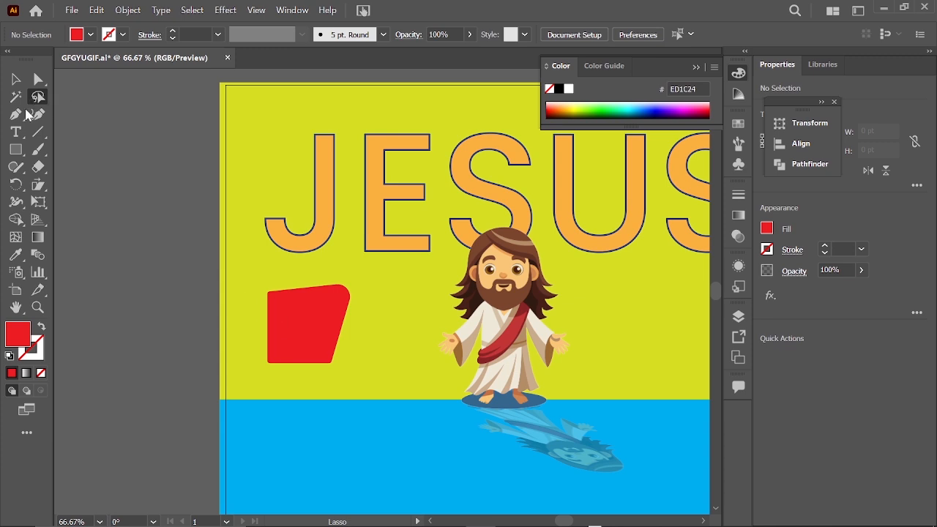
- Draw a red circle about 100 pt in diameter with the Ellipse tool, on the yellow-green area beside the figure's outstretched left hand
{"action": "left_click", "coordinate": [18, 151]}
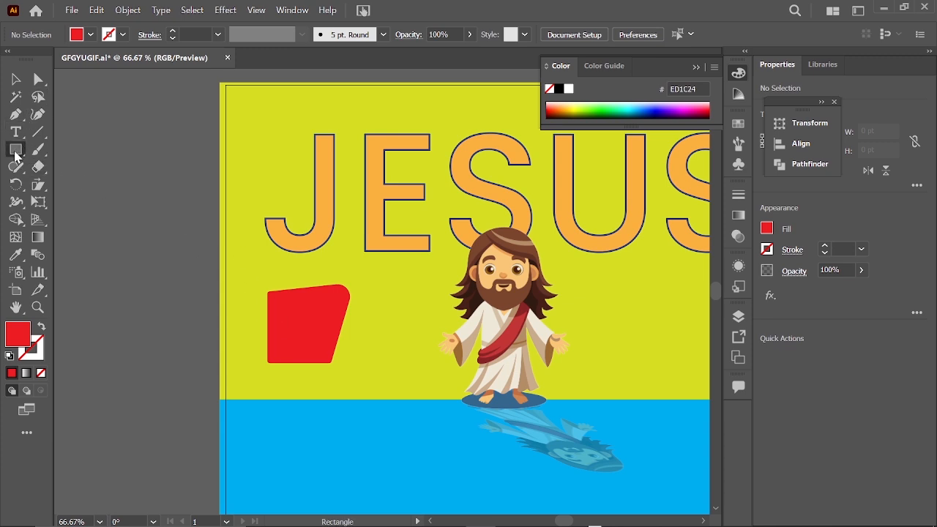
{"action": "left_click_drag", "start_coordinate": [18, 156], "coordinate": [126, 184]}
{"action": "left_click_drag", "start_coordinate": [569, 373], "coordinate": [259, 320]}
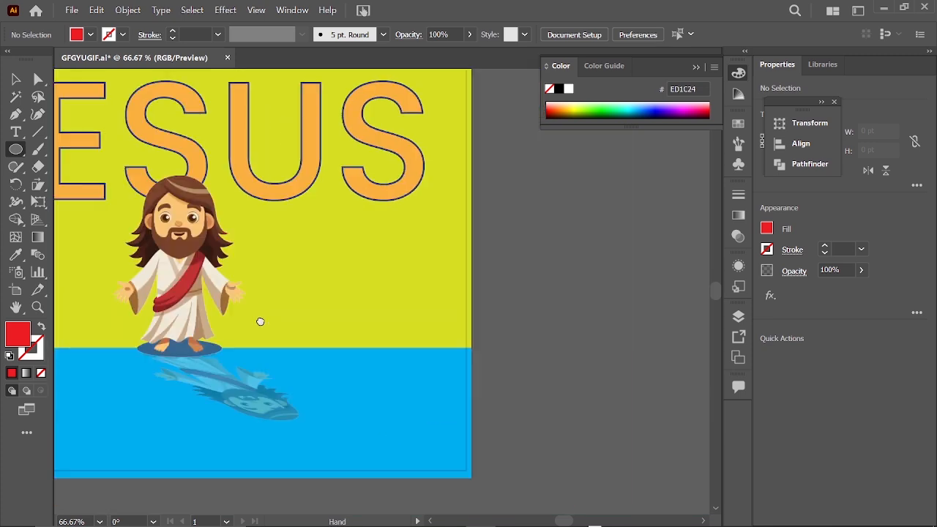
{"action": "left_click_drag", "start_coordinate": [329, 261], "coordinate": [360, 296]}
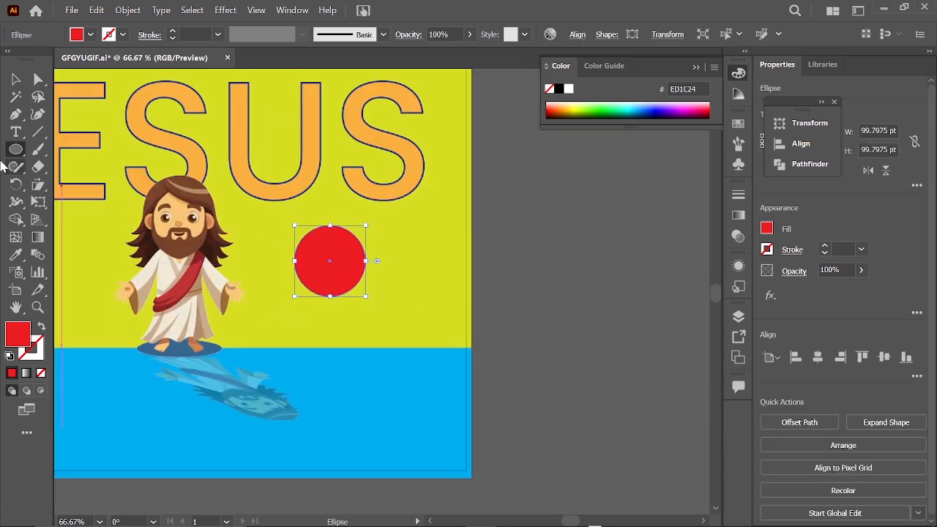
- Reshape the red circle into an upward-opening crescent by moving its top anchor point down inside the shape with Direct Selection
{"action": "scroll", "coordinate": [341, 265], "scroll_direction": "up", "scroll_amount": 1}
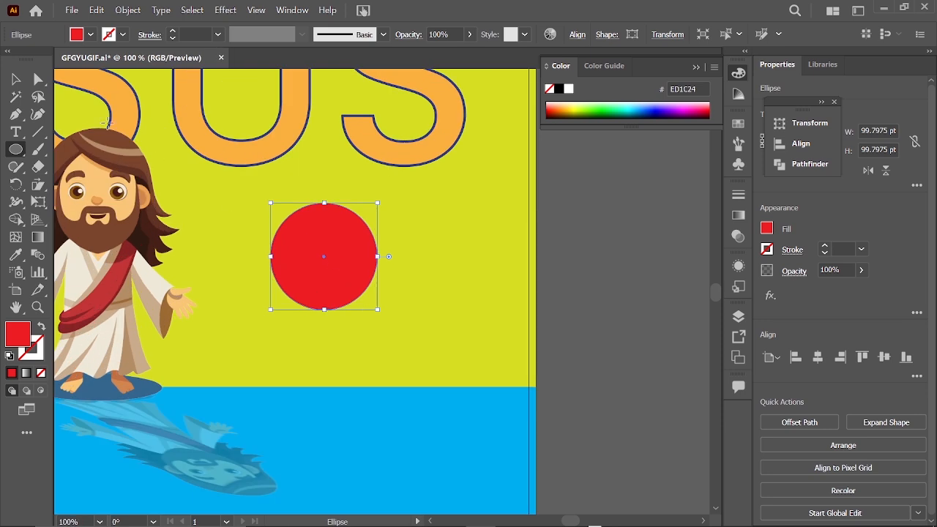
{"action": "key", "text": "a"}
{"action": "scroll", "coordinate": [359, 266], "scroll_direction": "up", "scroll_amount": 1}
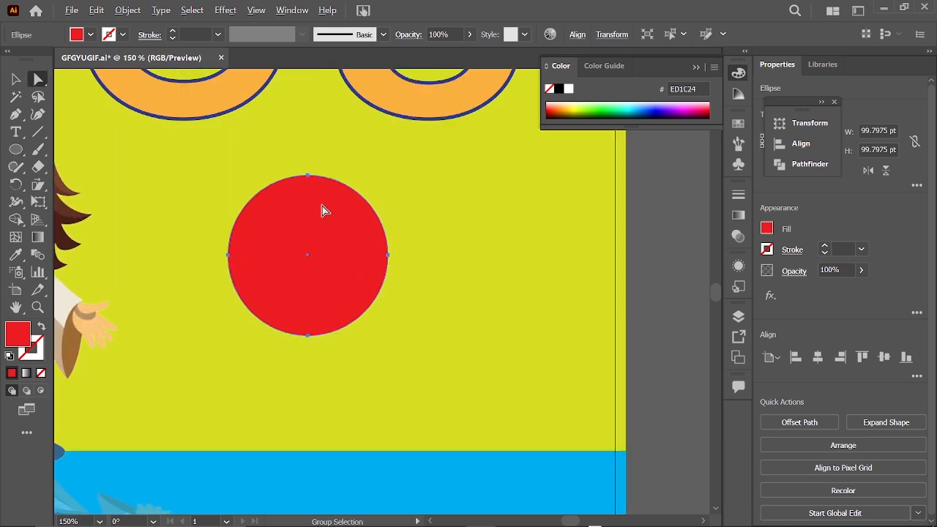
{"action": "left_click", "coordinate": [308, 177]}
{"action": "left_click_drag", "start_coordinate": [308, 176], "coordinate": [307, 293]}
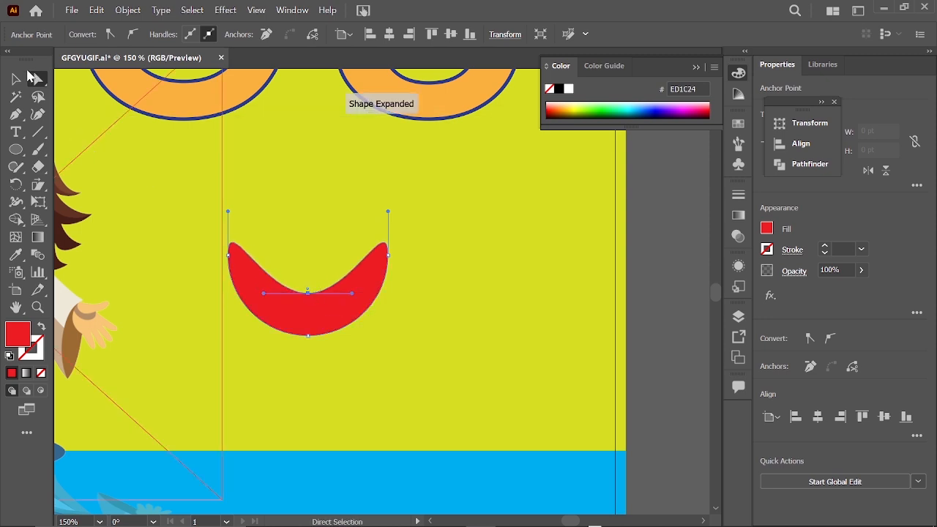
- Rotate the red crescent 90° counter-clockwise so it opens towards the figure, and shift it slightly to the right
{"action": "key", "text": "v"}
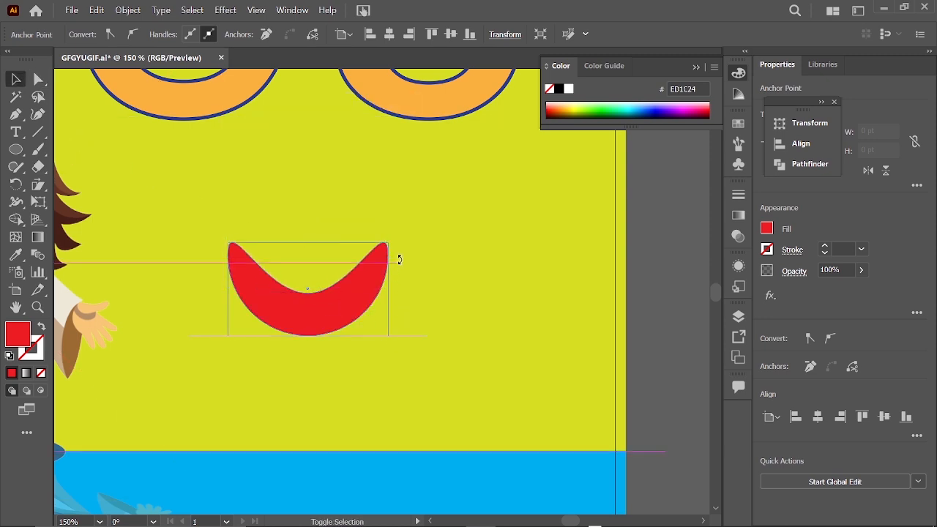
{"action": "left_click_drag", "start_coordinate": [398, 260], "coordinate": [341, 166]}
{"action": "left_click_drag", "start_coordinate": [325, 282], "coordinate": [407, 251]}
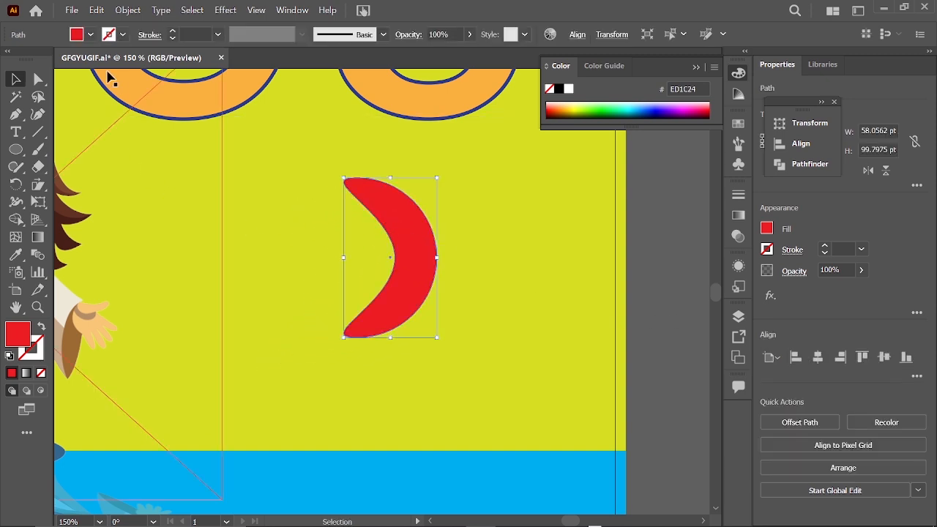
- Fill the crescent with yellow F9ED32, give it a 1 pt dark blue stroke, and deselect it
{"action": "left_click", "coordinate": [77, 34]}
{"action": "left_click", "coordinate": [61, 63]}
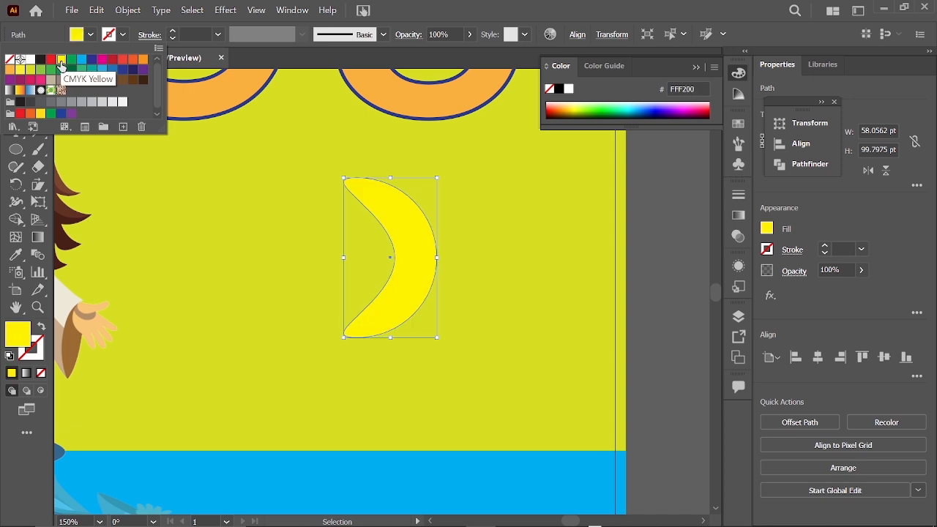
{"action": "left_click", "coordinate": [18, 70]}
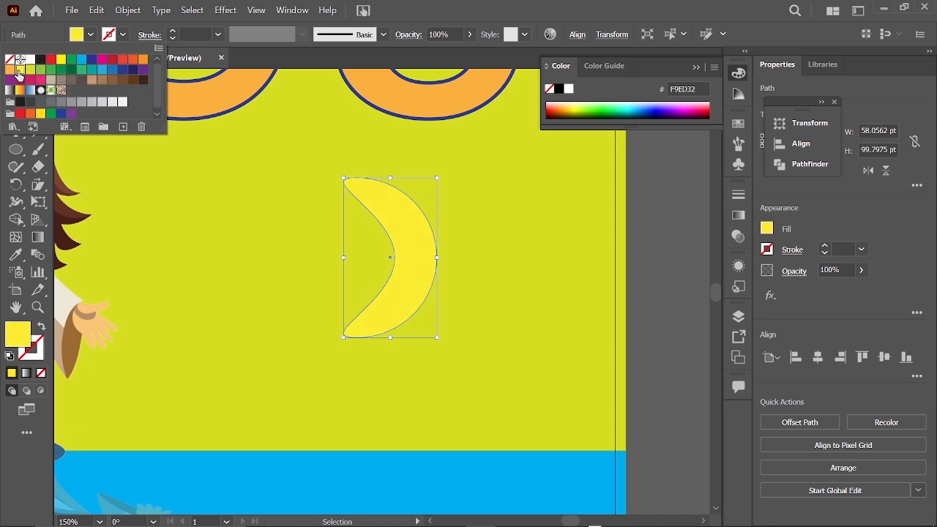
{"action": "left_click", "coordinate": [410, 254]}
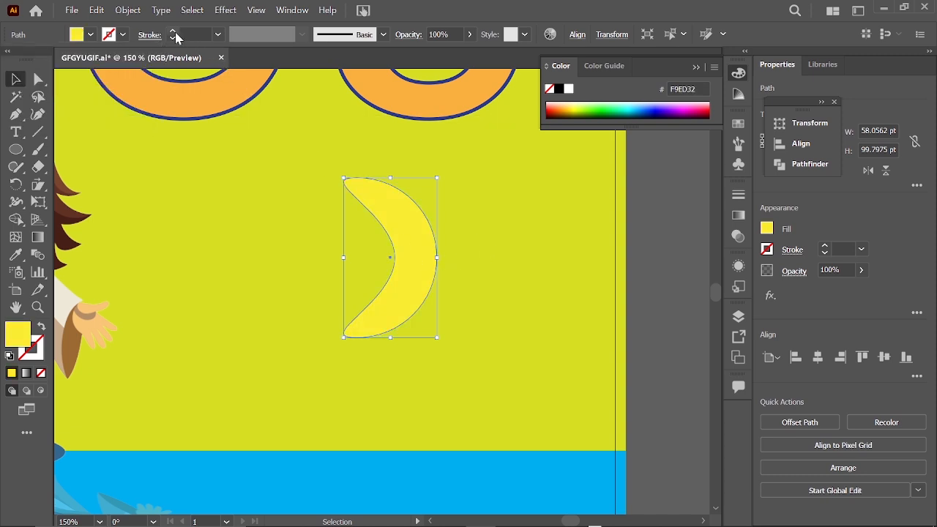
{"action": "left_click", "coordinate": [174, 33]}
{"action": "left_click", "coordinate": [173, 33]}
{"action": "left_click", "coordinate": [174, 33]}
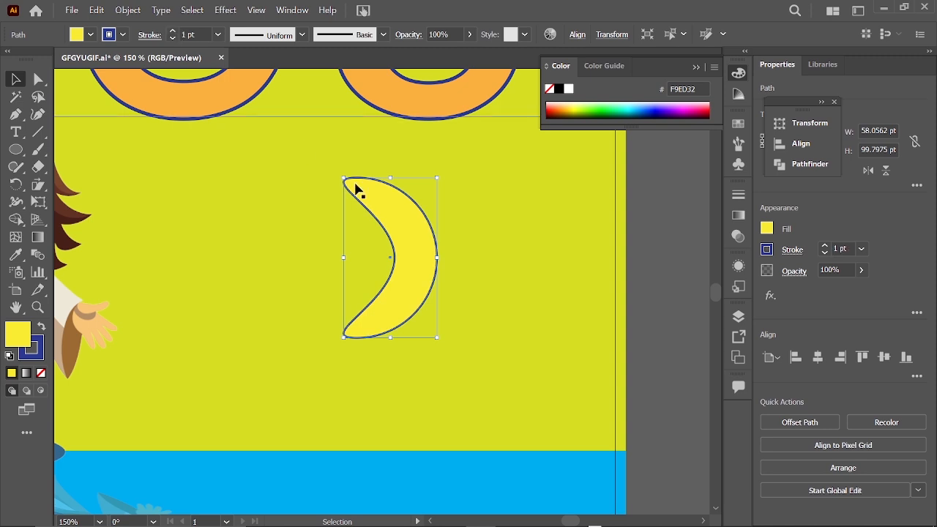
{"action": "scroll", "coordinate": [420, 280], "scroll_direction": "down", "scroll_amount": 2}
{"action": "left_click", "coordinate": [564, 307]}
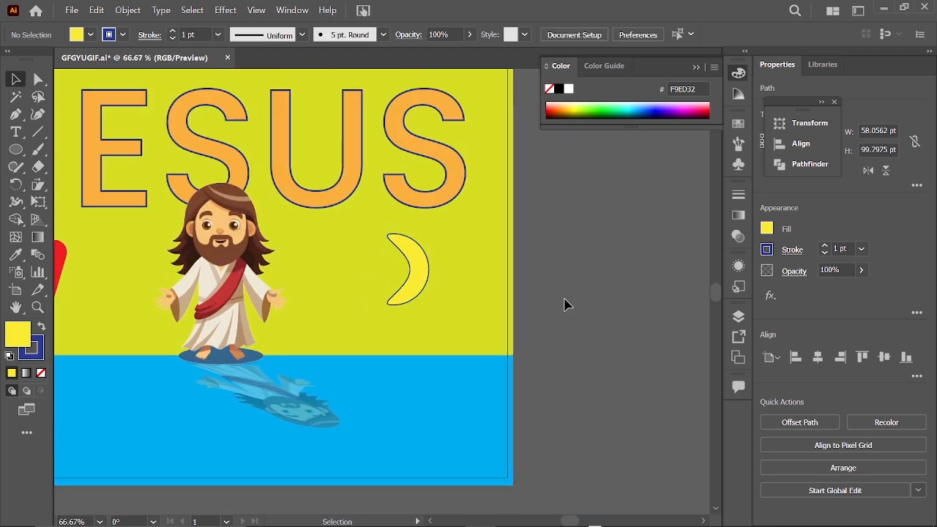
- Duplicate the yellow crescent on both sides to form an overlapping horizontal row of five crescents
{"action": "scroll", "coordinate": [405, 295], "scroll_direction": "down", "scroll_amount": 2}
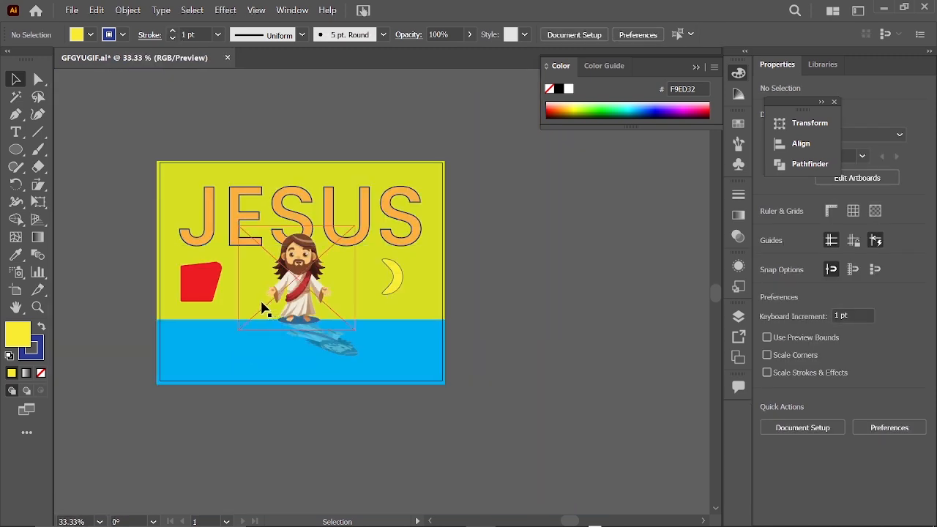
{"action": "left_click_drag", "start_coordinate": [262, 307], "coordinate": [312, 280]}
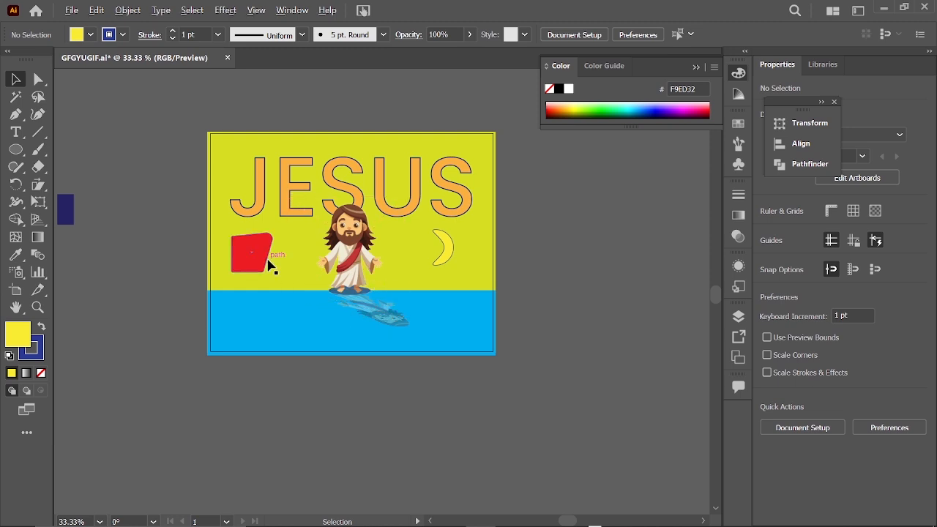
{"action": "key", "text": "ctrl+equal"}
{"action": "key", "text": "ctrl+equal"}
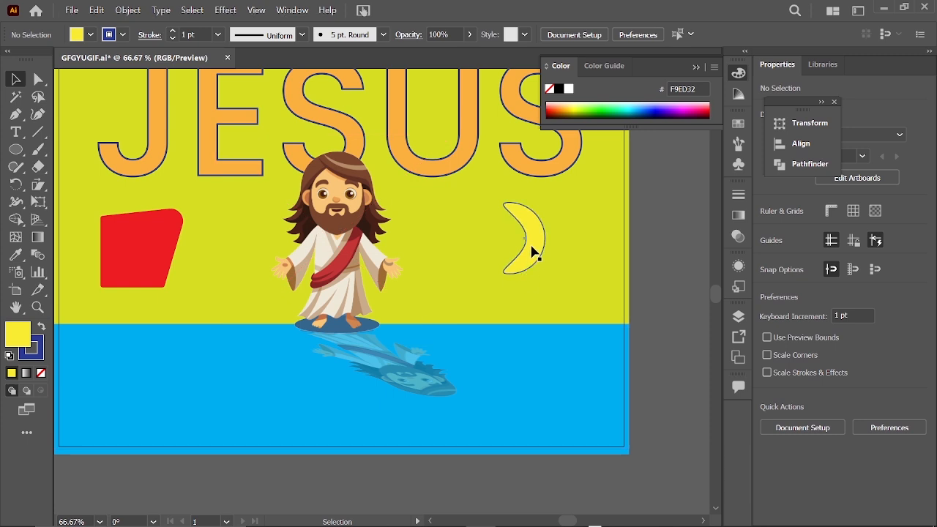
{"action": "left_click", "coordinate": [533, 251]}
{"action": "left_click_drag", "start_coordinate": [533, 251], "coordinate": [563, 250]}
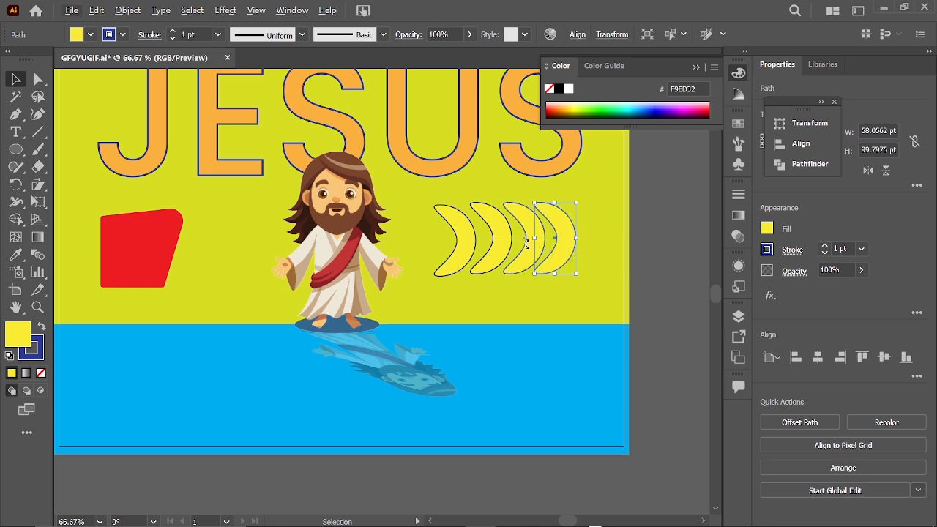
{"action": "left_click", "coordinate": [497, 251]}
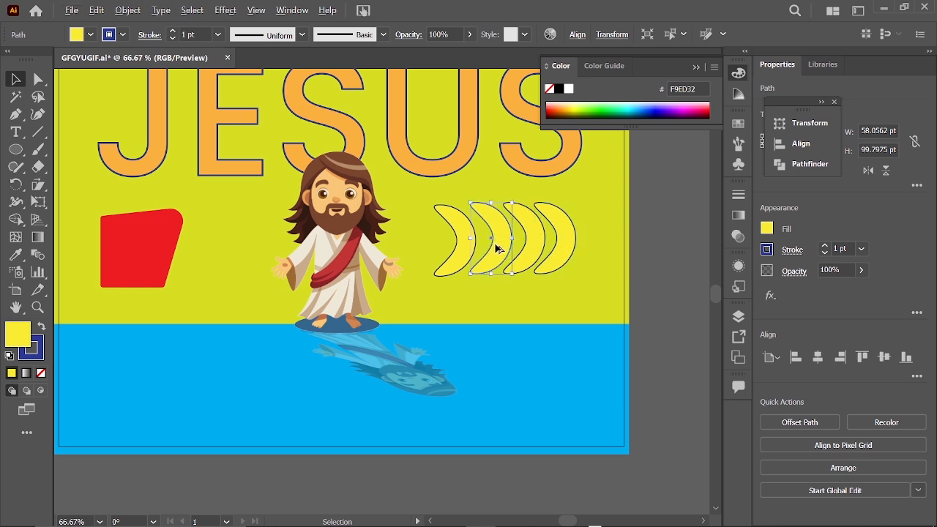
{"action": "left_click_drag", "start_coordinate": [496, 249], "coordinate": [588, 249]}
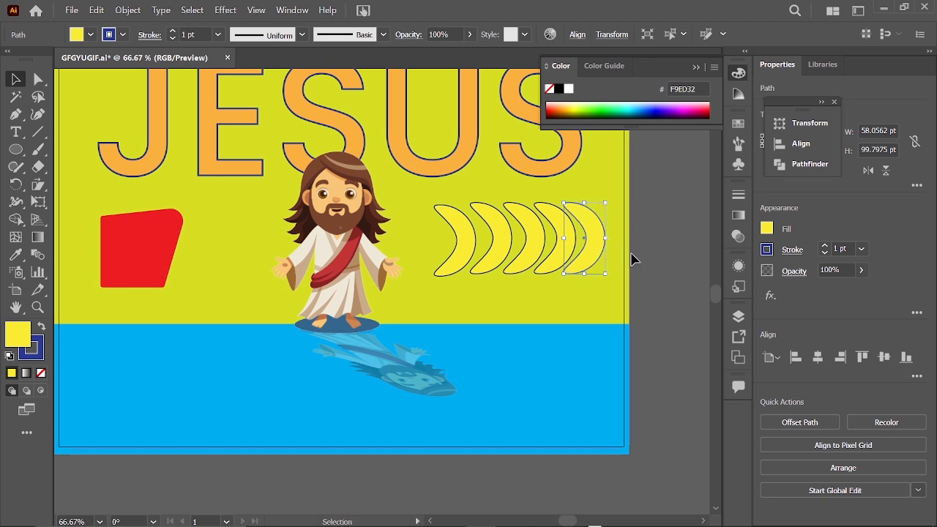
{"action": "left_click", "coordinate": [633, 258]}
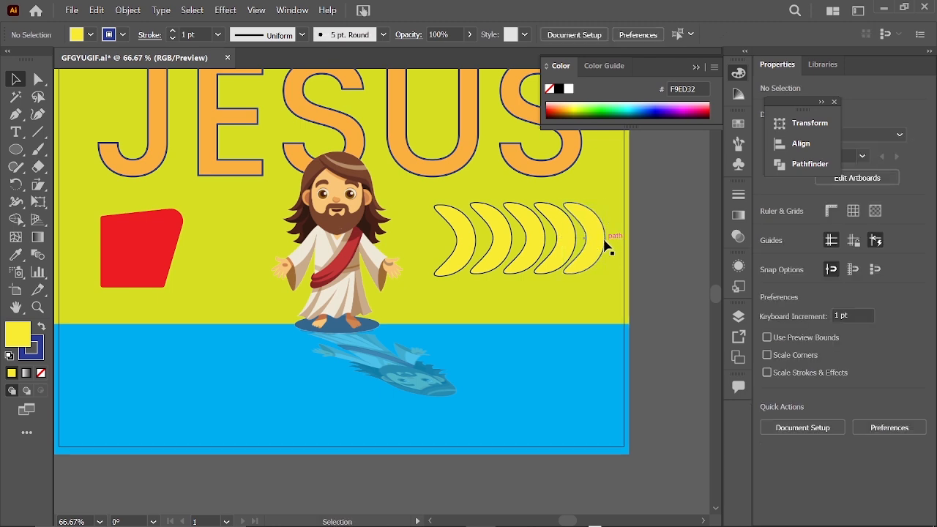
- Select all five crescents, rotate the row 90° into a vertical, upward-opening stack, and shrink it proportionally to about 51 × 118 pt
{"action": "left_click_drag", "start_coordinate": [601, 246], "coordinate": [431, 255]}
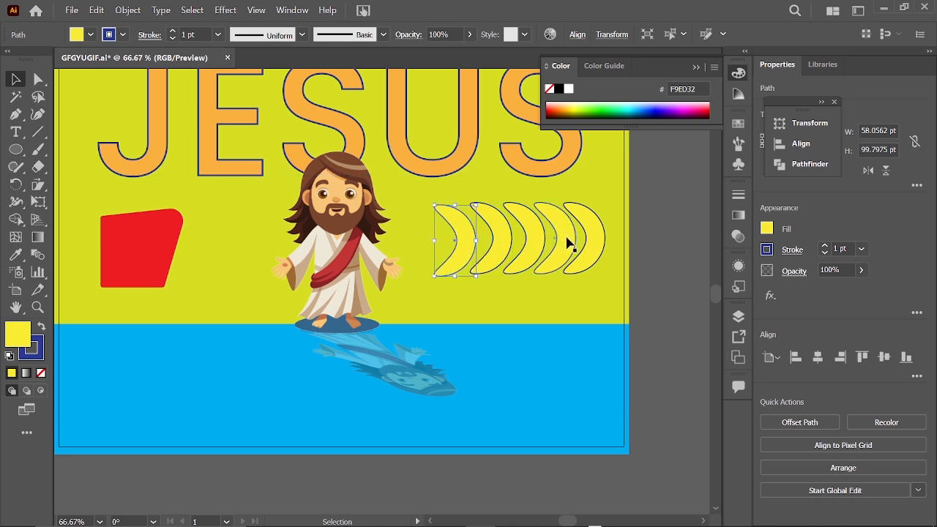
{"action": "left_click", "coordinate": [486, 260], "text": "shift"}
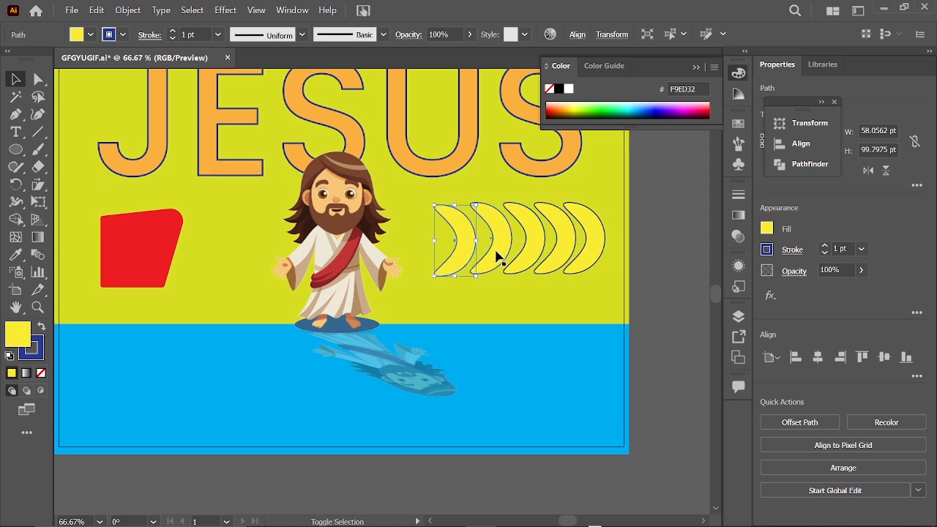
{"action": "left_click", "coordinate": [540, 253], "text": "shift"}
{"action": "left_click", "coordinate": [568, 259], "text": "shift"}
{"action": "left_click", "coordinate": [595, 256], "text": "shift"}
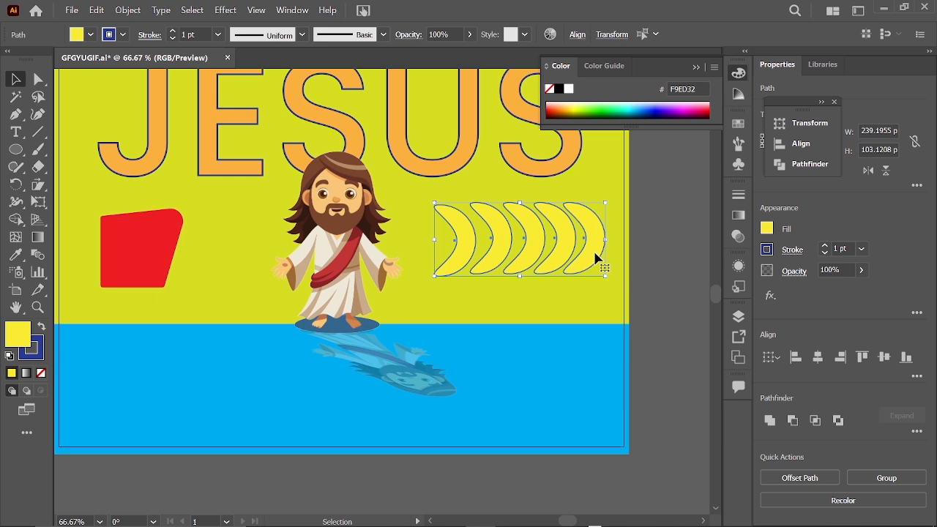
{"action": "left_click_drag", "start_coordinate": [535, 279], "coordinate": [423, 247]}
{"action": "key", "text": "ctrl+z"}
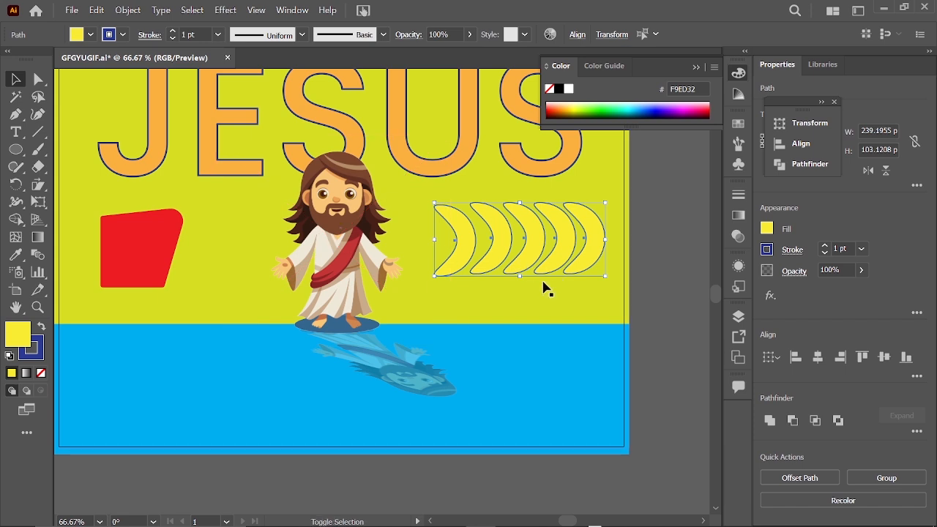
{"action": "left_click_drag", "start_coordinate": [533, 272], "coordinate": [477, 251]}
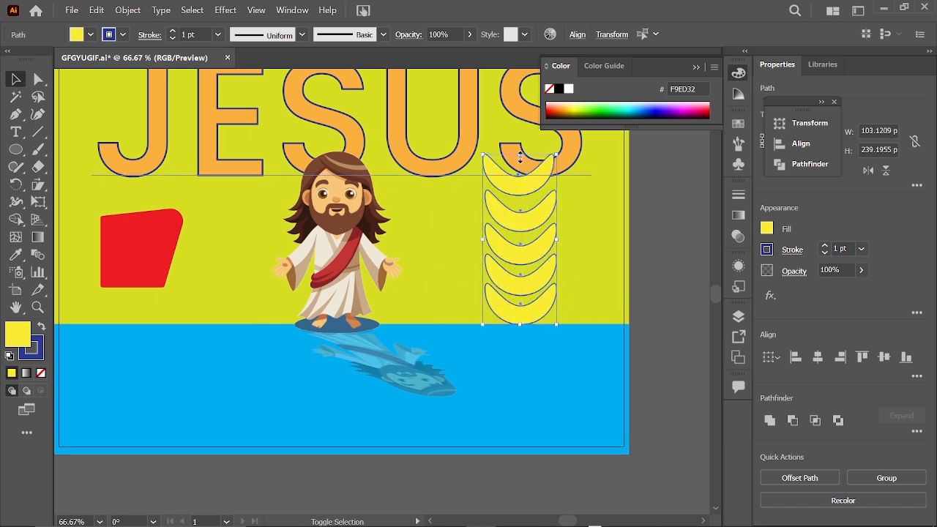
{"action": "left_click_drag", "start_coordinate": [519, 155], "coordinate": [523, 224]}
- Draw a narrow vertical rectangle about 7 × 127 pt through the middle of the crescent stack as a stem extending below it
{"action": "scroll", "coordinate": [540, 247], "scroll_direction": "up", "scroll_amount": 2}
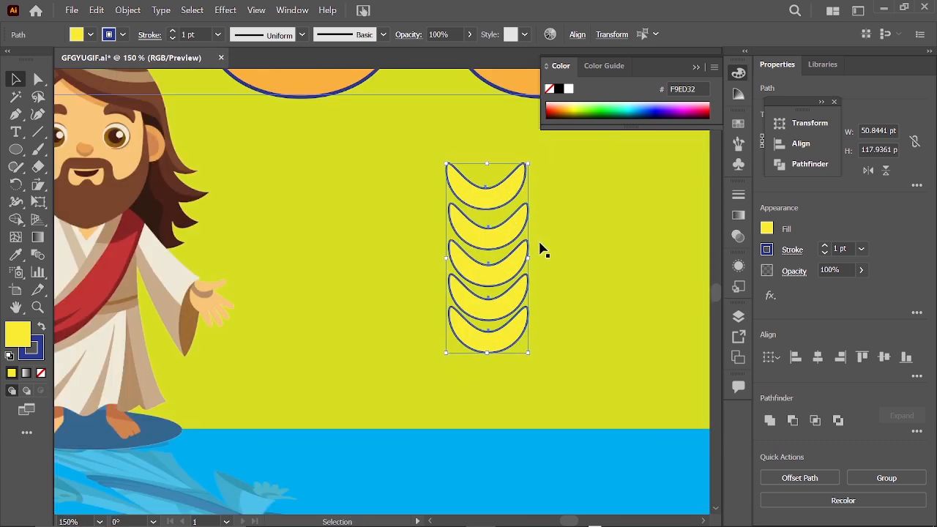
{"action": "key", "text": "m"}
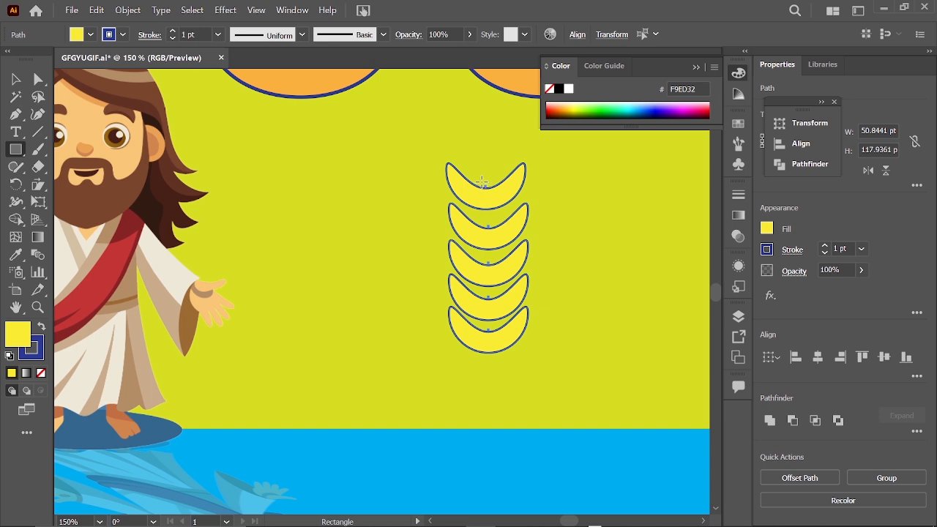
{"action": "left_click_drag", "start_coordinate": [481, 182], "coordinate": [487, 384]}
{"action": "key", "text": "v"}
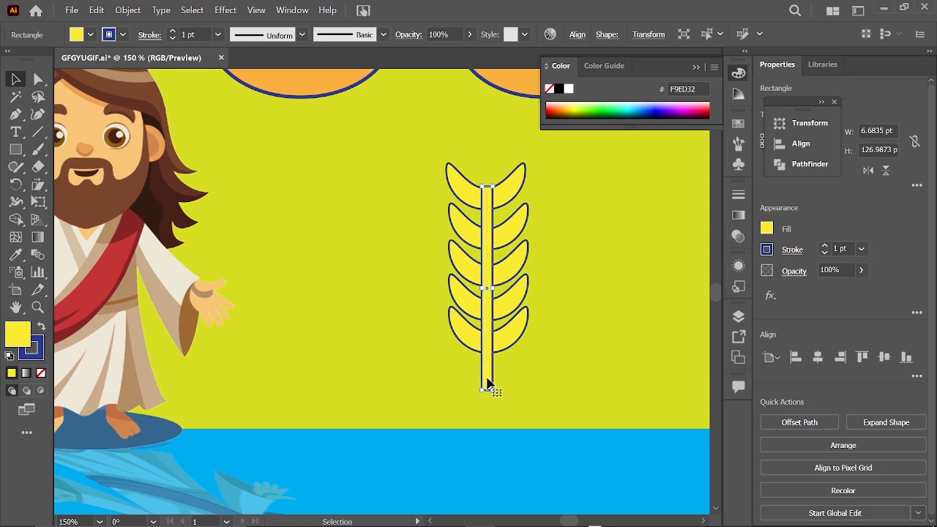
- Fill the stem rectangle with yellow-green D7DF23, reduce its stroke to 0.5 pt, and leave everything deselected
{"action": "left_click", "coordinate": [89, 34]}
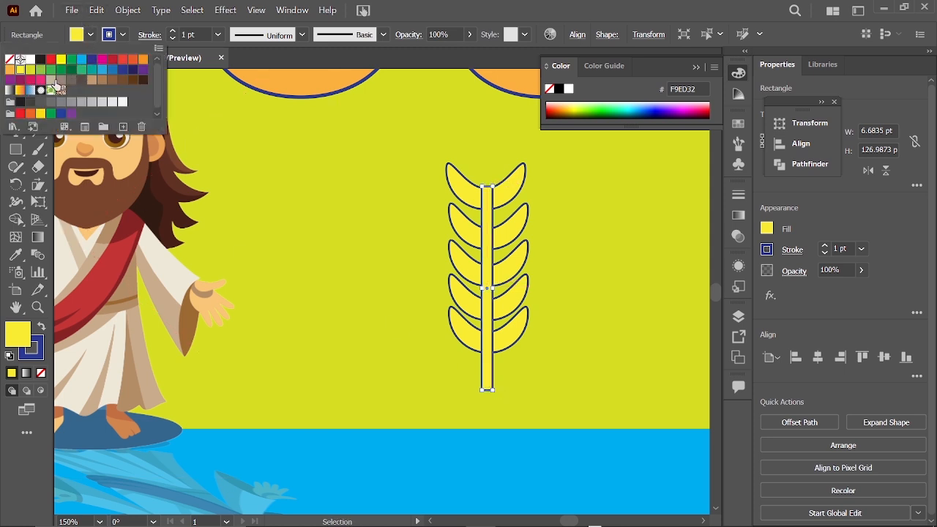
{"action": "left_click", "coordinate": [29, 70]}
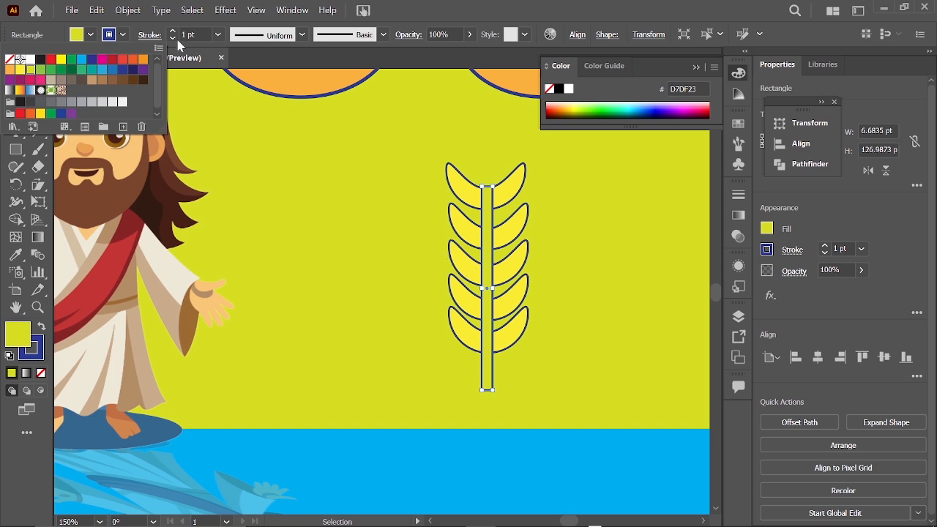
{"action": "left_click", "coordinate": [173, 39]}
{"action": "left_click", "coordinate": [173, 39]}
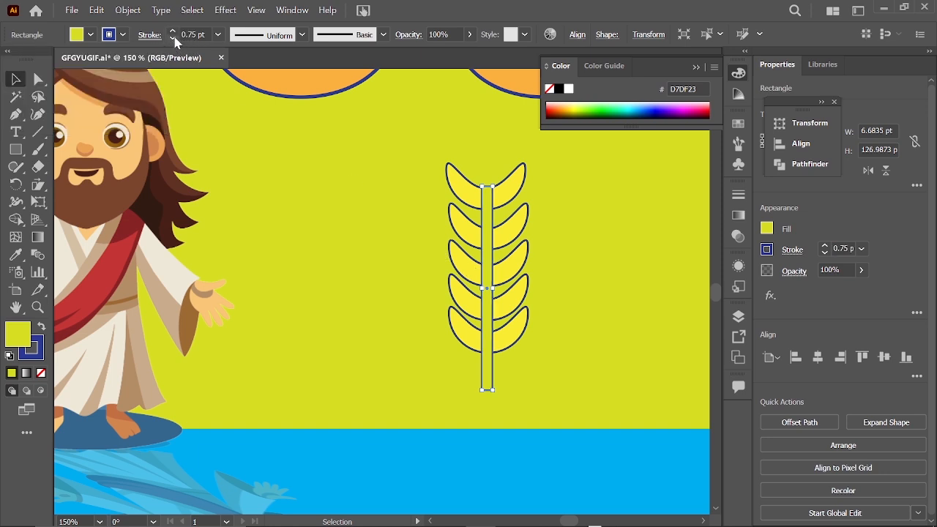
{"action": "left_click", "coordinate": [174, 39]}
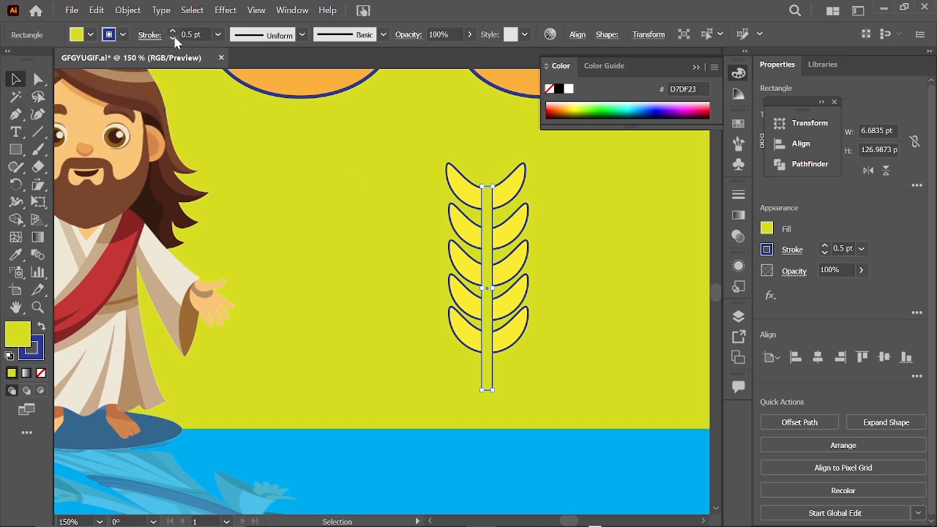
{"action": "left_click", "coordinate": [420, 329]}
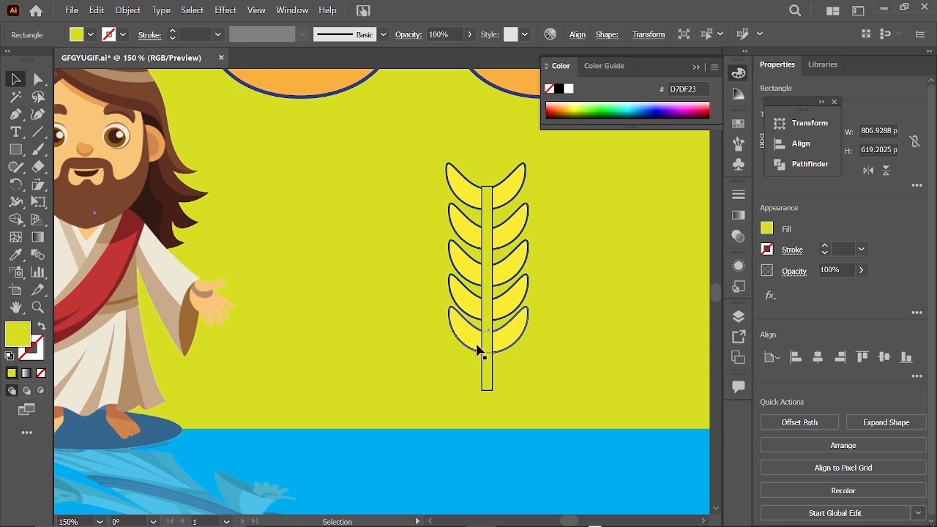
{"action": "key", "text": "ctrl+minus"}
{"action": "key", "text": "ctrl+minus"}
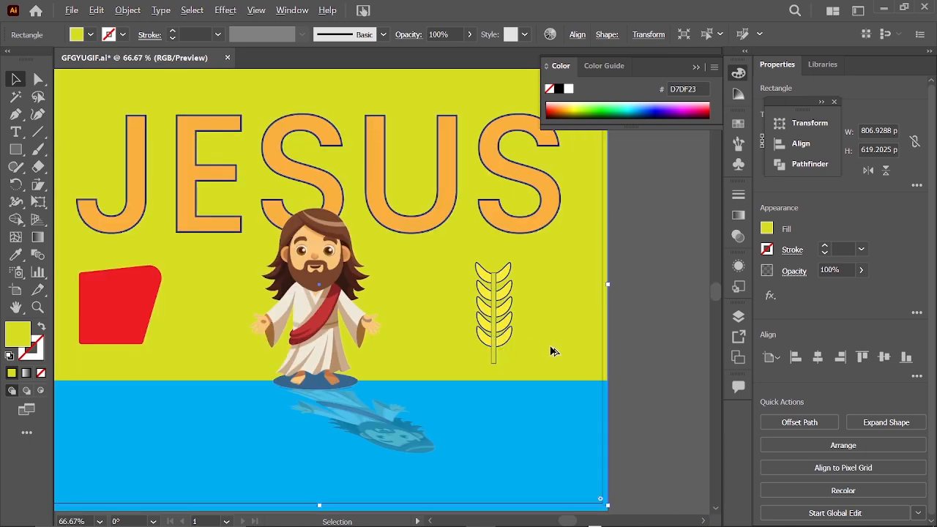
{"action": "left_click", "coordinate": [619, 346]}
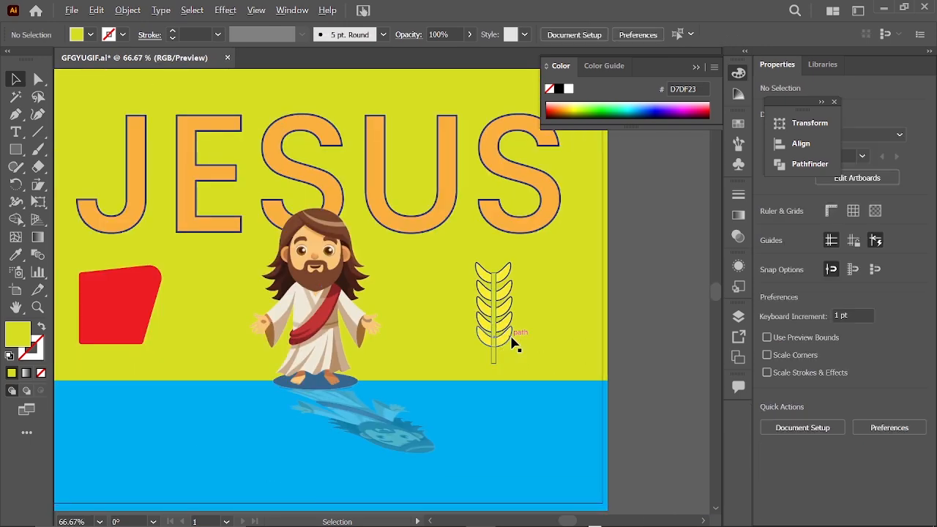
{"action": "scroll", "coordinate": [512, 341], "scroll_direction": "up", "scroll_amount": 2, "text": "alt"}
{"action": "scroll", "coordinate": [512, 344], "scroll_direction": "down", "scroll_amount": 1, "text": "alt"}
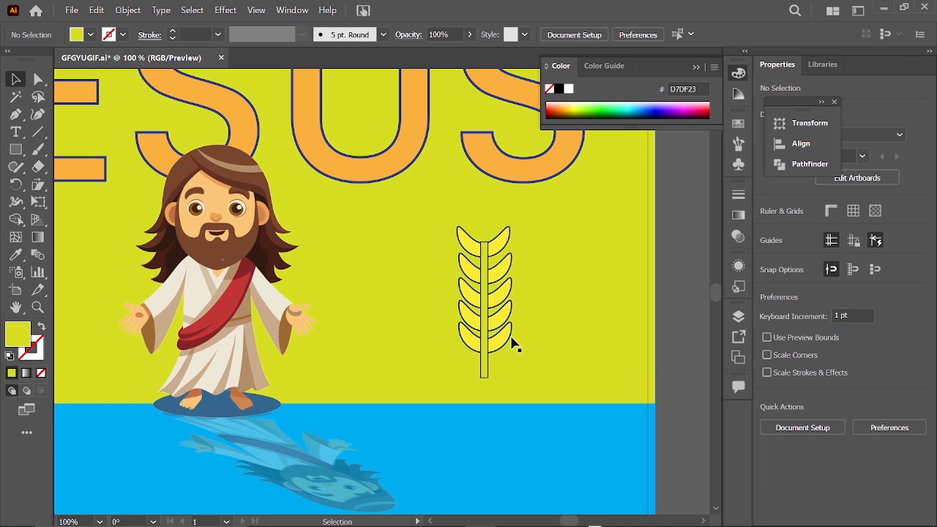
{"action": "scroll", "coordinate": [512, 344], "scroll_direction": "down", "scroll_amount": 3, "text": "alt"}
{"action": "scroll", "coordinate": [502, 351], "scroll_direction": "up", "scroll_amount": 2, "text": "alt"}
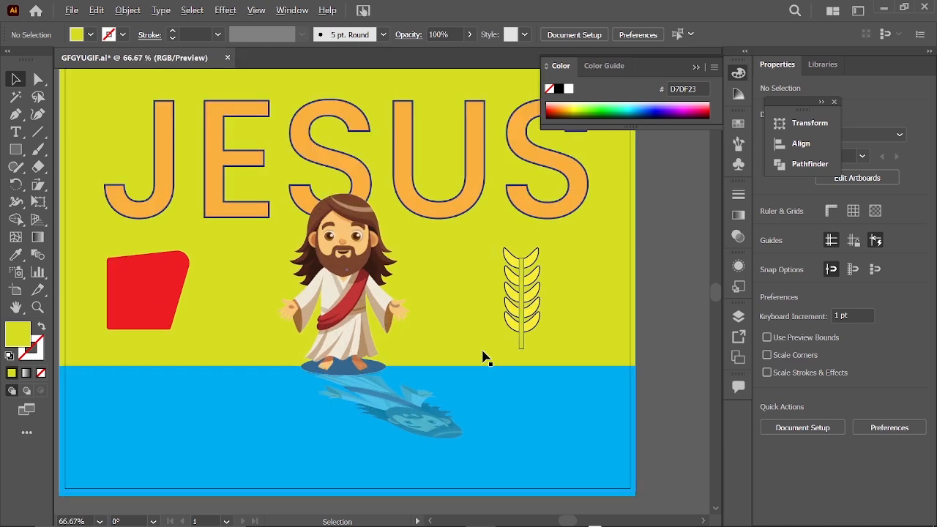